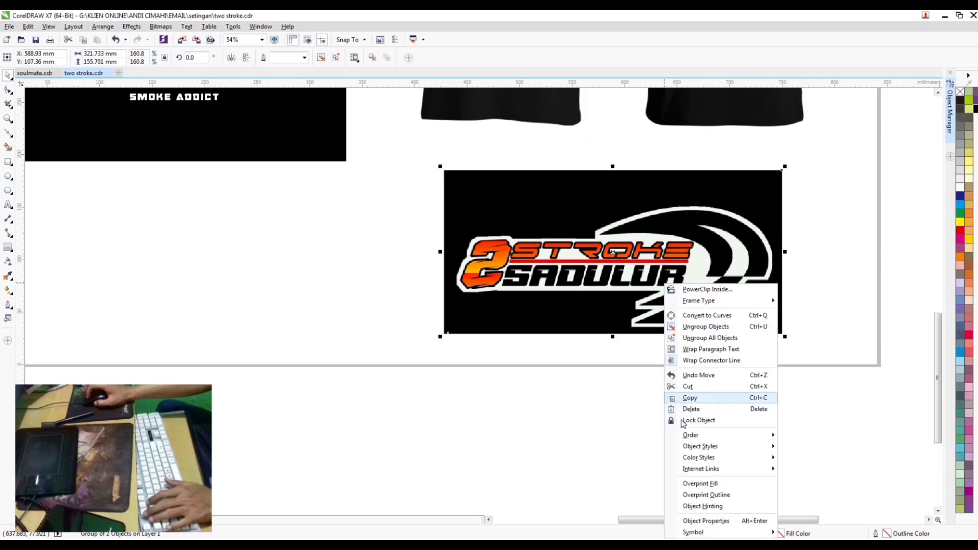
Switch the view to wireframe and draw a straight-segment outline over the logo's large outer crescent
left_click_drag(360, 197, 797, 324)
key("F2")
mouse_move(408, 174)
left_mouse_down()
mouse_move(512, 239)
mouse_move(938, 459)
left_mouse_up()
left_click(48, 27)
left_click(72, 49)
left_click(8, 133)
key("shift+F9")
key("shift+F9")
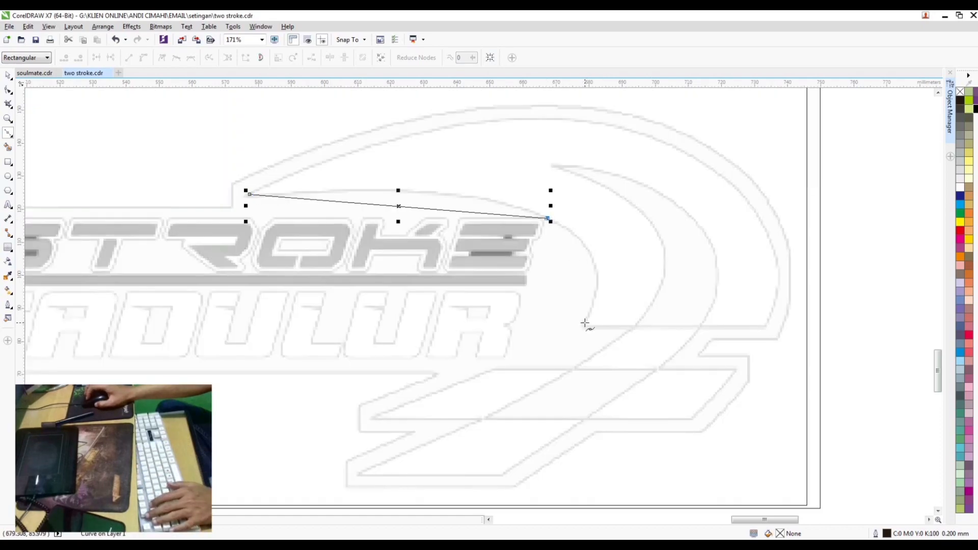
left_click(250, 195)
Bend the crescent outline's segments and reposition its nodes to follow the inner and outer arcs of the original logo
key("F10")
left_click_drag(366, 158, 360, 150)
left_click_drag(628, 164, 642, 133)
left_click_drag(428, 209, 408, 194)
left_click_drag(584, 247, 585, 248)
left_click_drag(758, 267, 780, 270)
left_click_drag(751, 203, 749, 205)
left_click_drag(686, 129, 696, 135)
left_click_drag(764, 323, 765, 325)
left_click(764, 329)
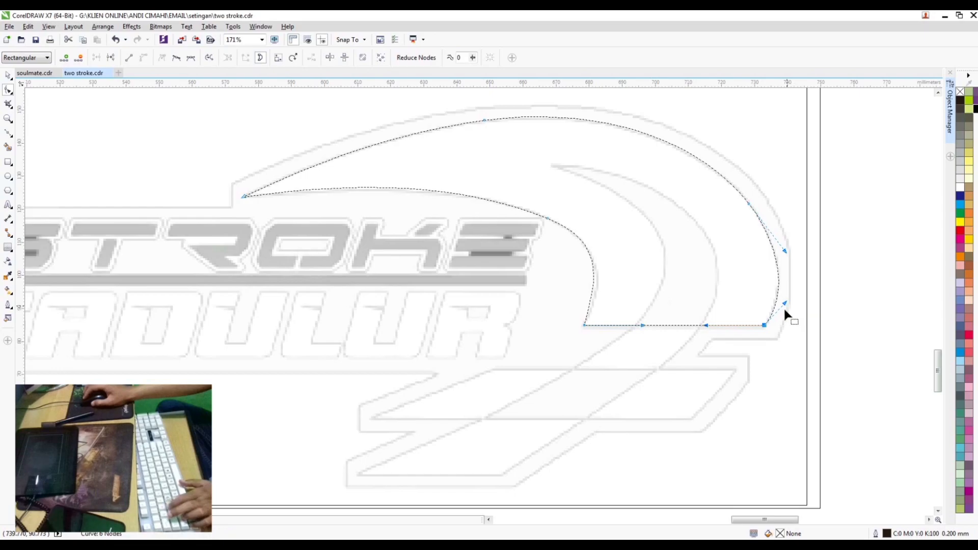
Refine the crescent's curve handles along its short lower edge and both arcs to match the original
right_click(688, 327)
right_click(674, 325)
left_click(698, 356)
left_click_drag(777, 310, 783, 291)
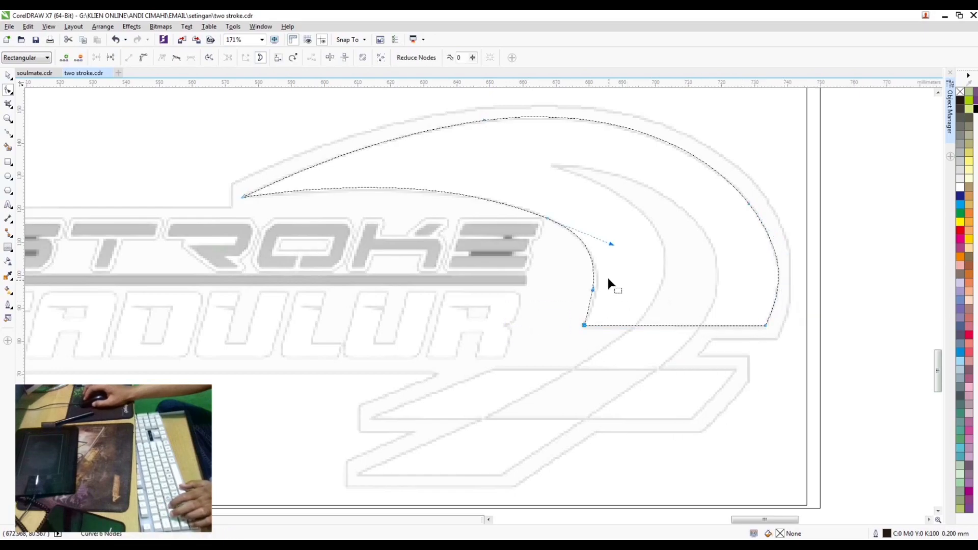
left_click_drag(369, 187, 370, 189)
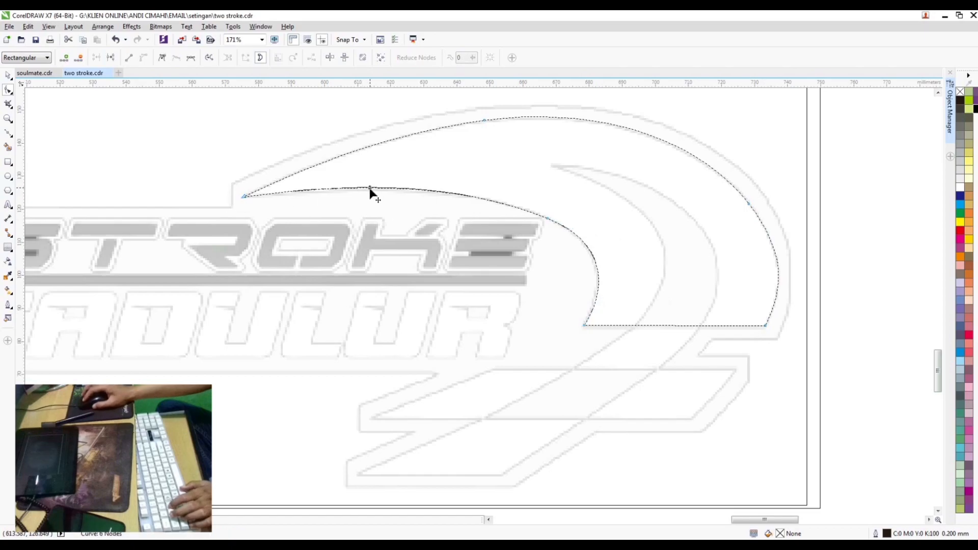
left_click(183, 216)
key("F5")
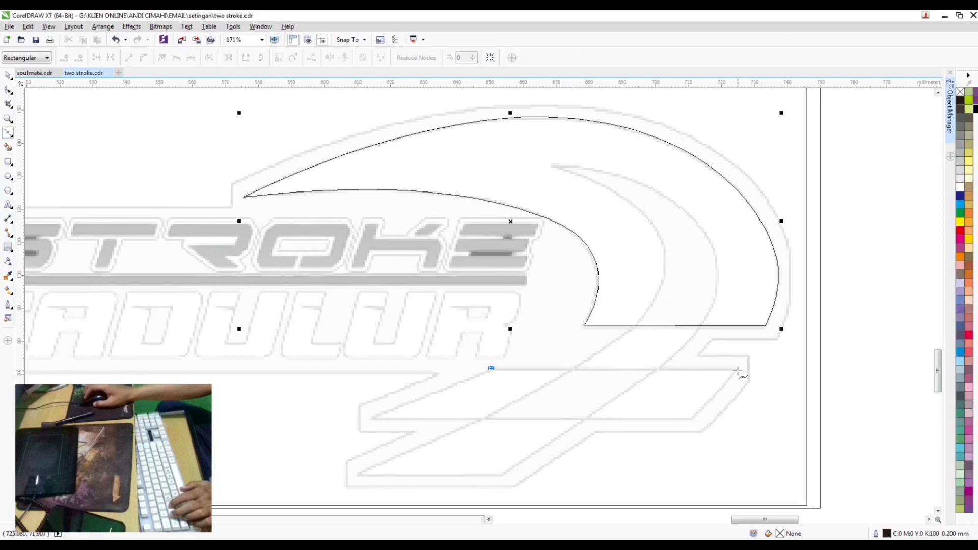
left_click(370, 420)
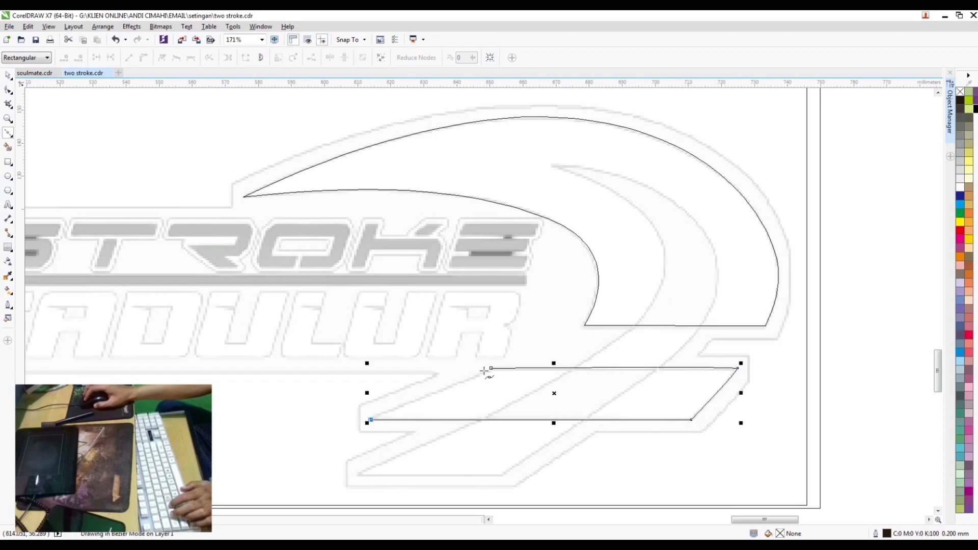
key("ctrl+a")
right_click(600, 386)
left_click(640, 239)
key("space")
key("Delete")
Draw a rectangle over the upper stripe below the crescent, convert it to curves and shift its corners into a slanted shape
key("F6")
left_click_drag(735, 370, 372, 420)
key("ctrl+q")
key("F10")
left_click_drag(734, 420, 689, 420)
left_click_drag(373, 371, 491, 370)
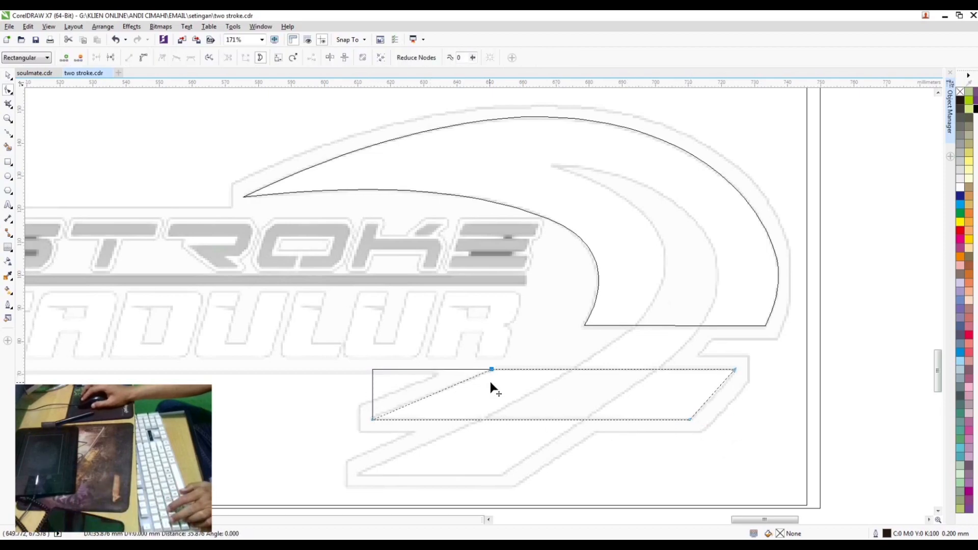
key("space")
Draw a straight-segment outline over the inner hooked stripe that crosses the slanted bar, and convert its segments to curves
key("F5")
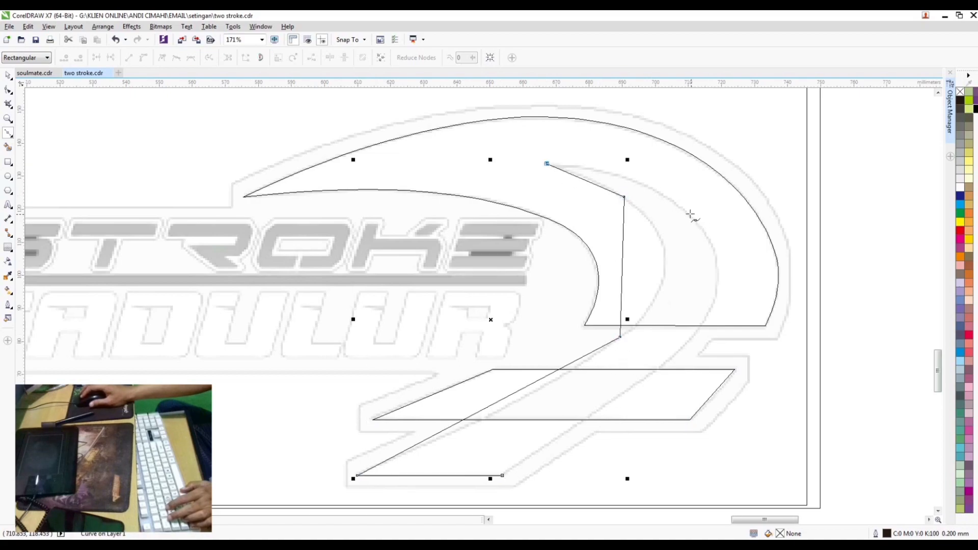
left_click(503, 476)
key("F10")
key("ctrl+a")
right_click(583, 395)
left_click(615, 257)
Bend the hooked stripe's segments to follow both of its arcs and its diagonal tail
left_click_drag(680, 282, 710, 282)
left_click_drag(623, 255, 650, 252)
left_click(585, 179)
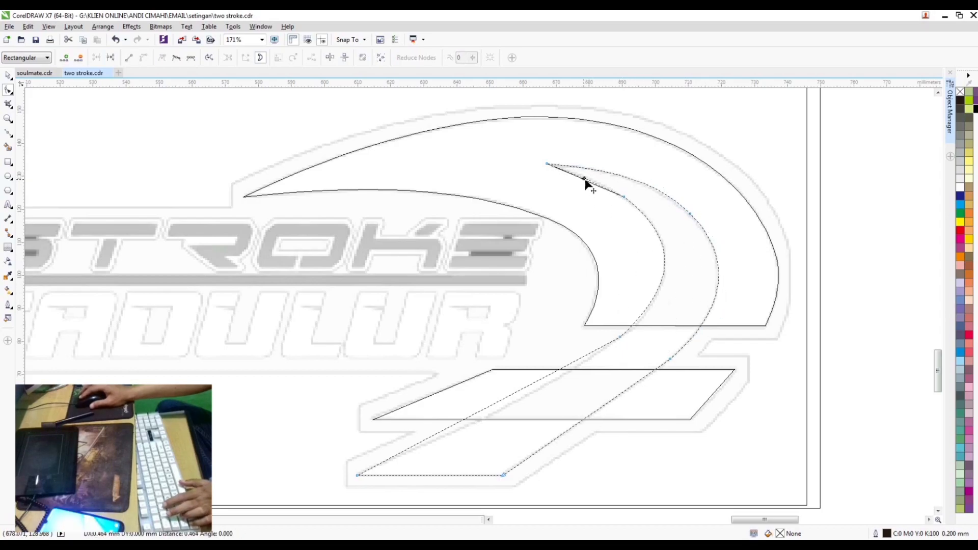
left_click_drag(531, 384, 536, 392)
left_click_drag(616, 372, 632, 325)
key("c")
left_click_drag(537, 403, 535, 400)
Return to the full-colour view, combine the traced swoosh shapes into one object and fill it yellow
key("space")
key("shift+F9")
scroll(698, 354, "down", 2)
key("ctrl+a")
left_click(960, 222)
key("F5")
scroll(822, 298, "up", 2)
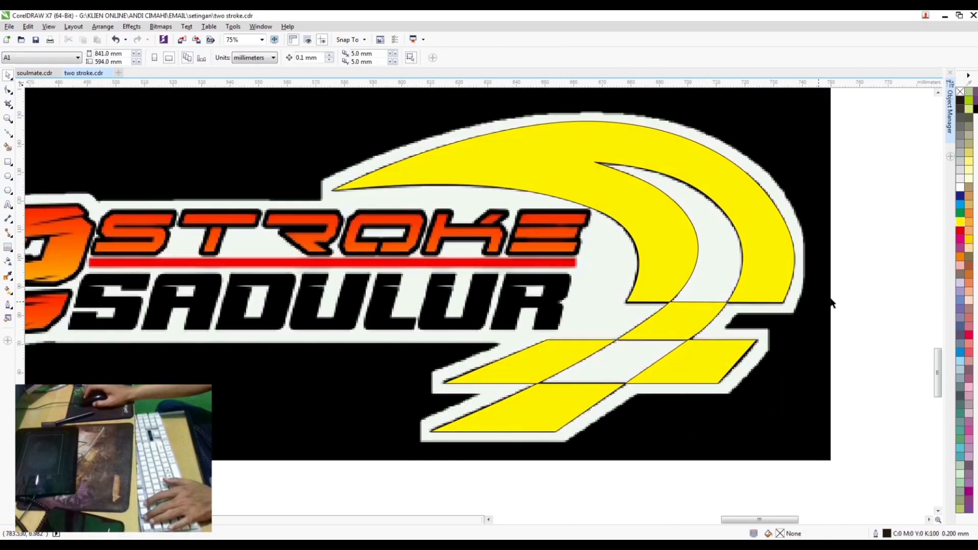
scroll(767, 439, "down", 2)
scroll(710, 398, "up", 2)
key("Escape")
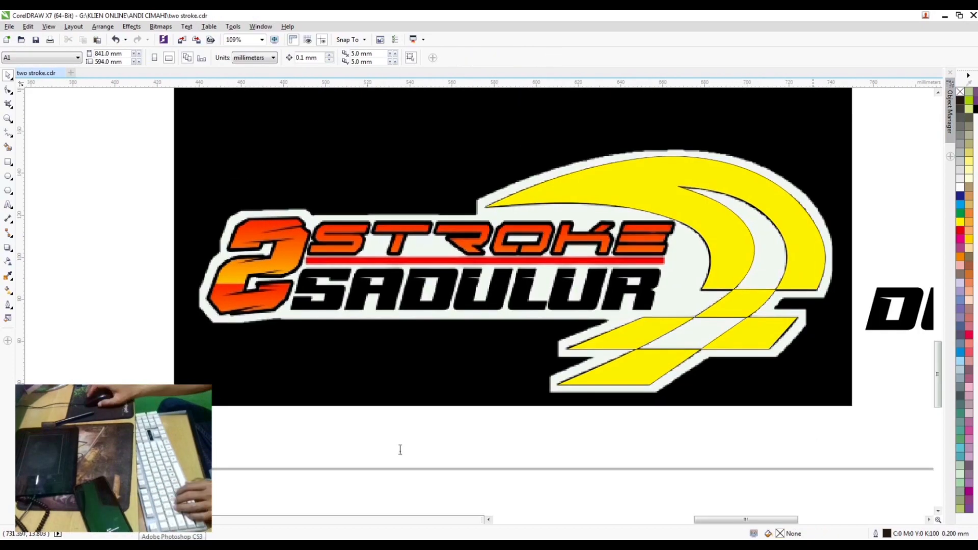
Add the artistic text "SADULUR" below the logo and set its font to Best In Class 3
left_click(400, 449)
type("SADULUR")
key("ctrl+space")
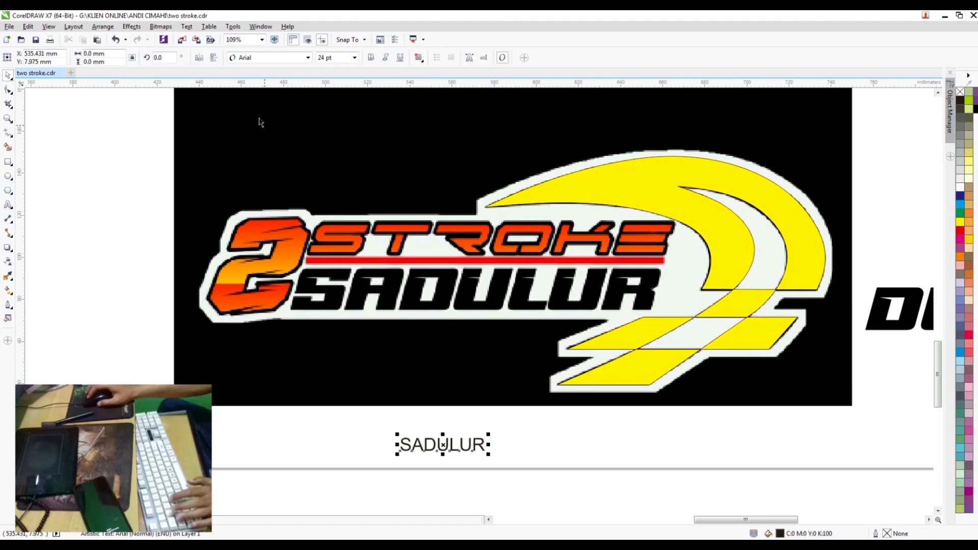
left_click(248, 58)
mouse_move(636, 482)
left_mouse_down()
mouse_move(537, 426)
mouse_move(371, 407)
left_mouse_up()
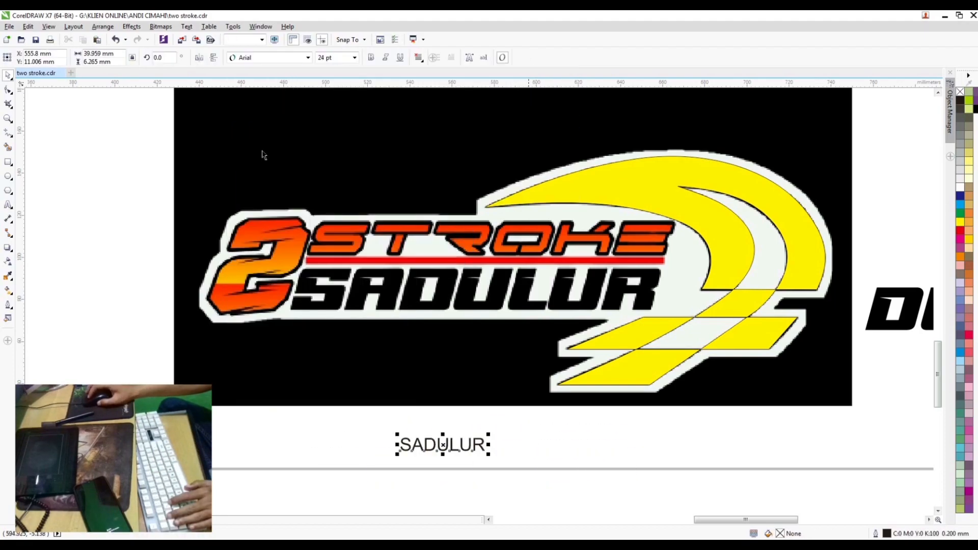
left_click(265, 59)
left_click(306, 131)
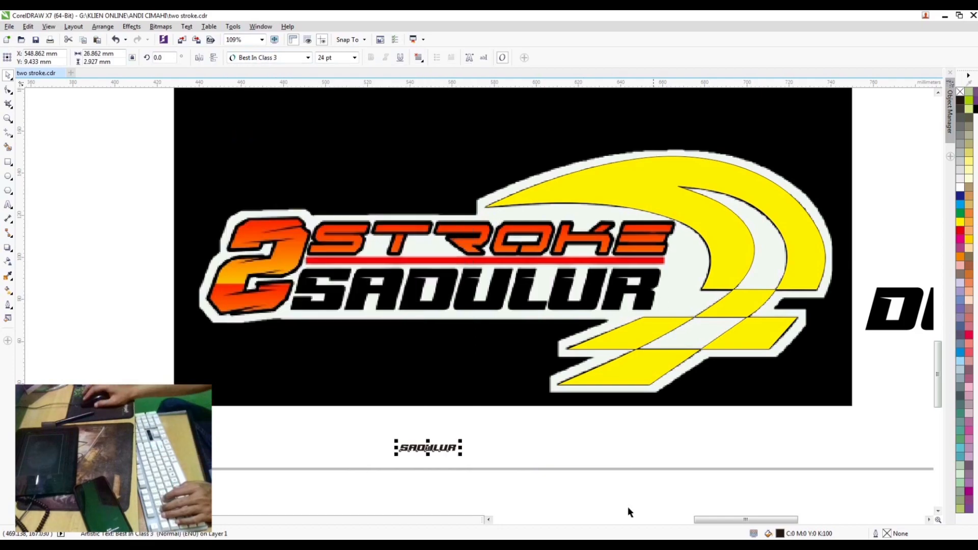
Fill the SADULUR text yellow, enlarge it and fit it over the original black SADULUR lettering
left_click_drag(460, 439, 738, 248)
left_click(960, 222)
left_click_drag(709, 417, 664, 266)
left_click(329, 476)
key("F2")
left_click_drag(188, 148, 525, 362)
scroll(536, 370, "down", 2)
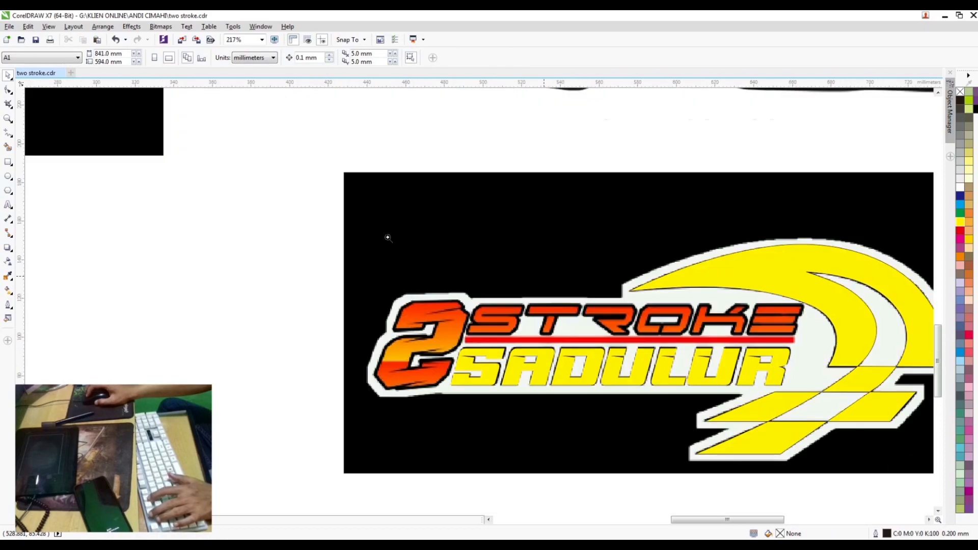
scroll(564, 363, "up", 4)
scroll(826, 373, "down", 3)
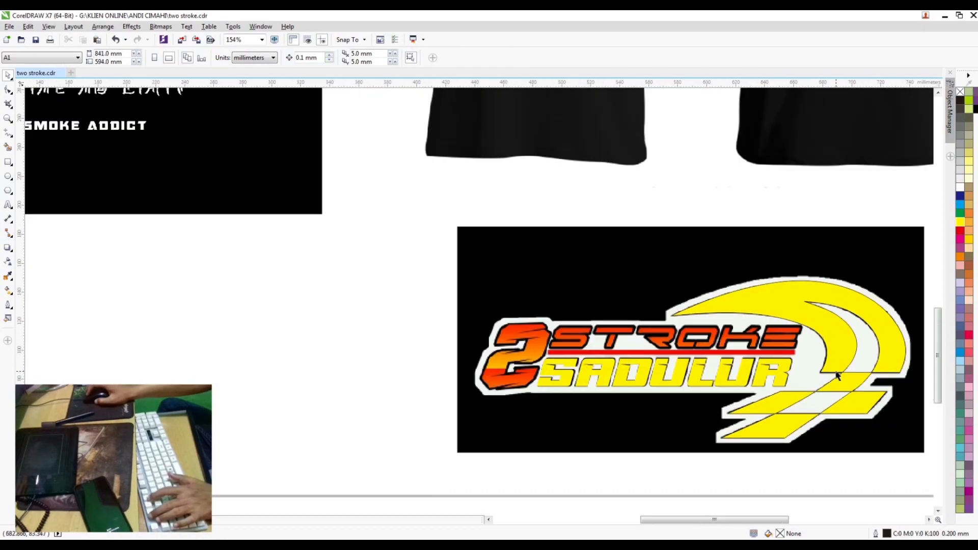
scroll(576, 415, "up", 2)
scroll(727, 455, "down", 1)
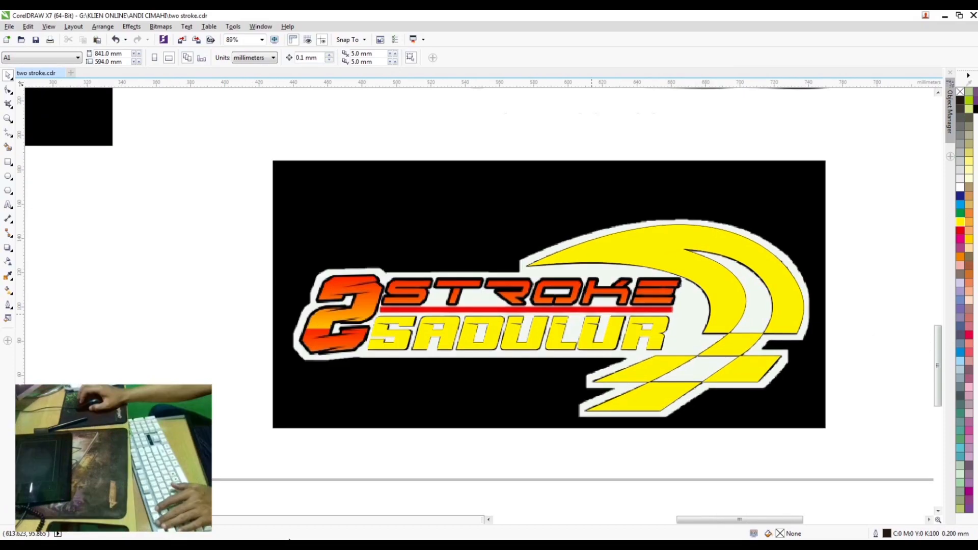
Add the artistic text "STROKE" below the logo and set its font to Free Agent
scroll(456, 450, "up", 3)
key("F8")
left_click(464, 421)
type("STROKE")
key("ctrl+space")
left_click(308, 57)
left_click(701, 481)
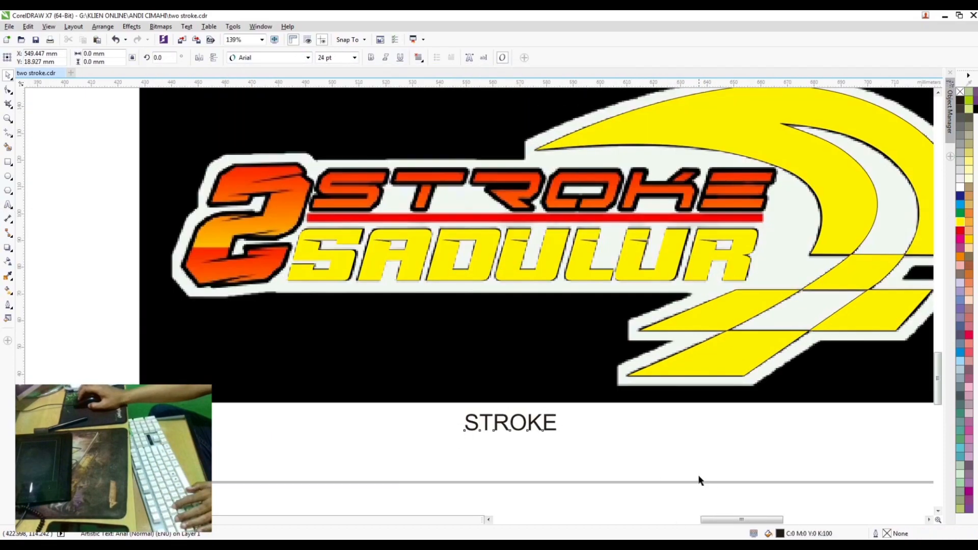
left_click(252, 58)
type("fre")
key("Return")
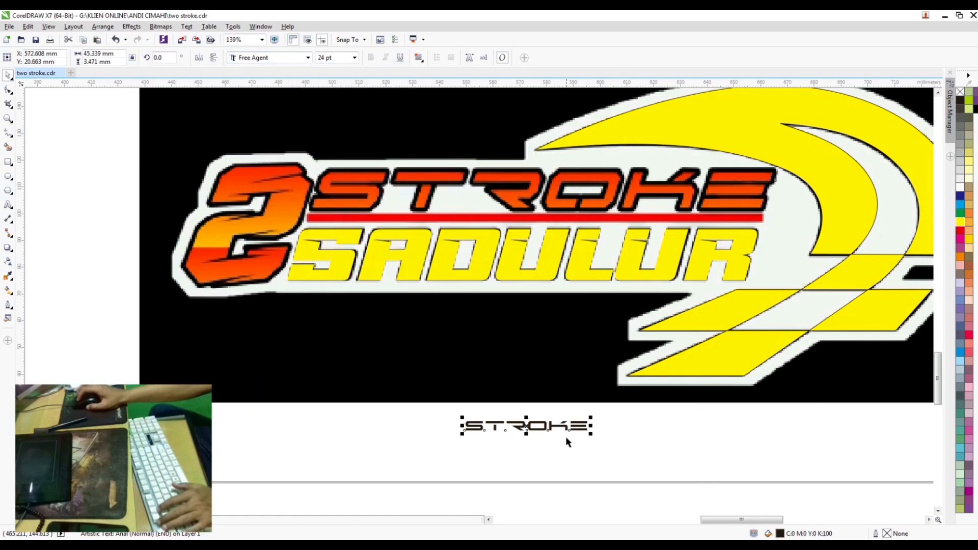
Fill the STROKE text yellow, then move, enlarge and slant it to match the original orange STROKE lettering
mouse_move(555, 431)
left_mouse_down()
mouse_move(429, 201)
mouse_move(413, 206)
left_mouse_up()
left_click(958, 223)
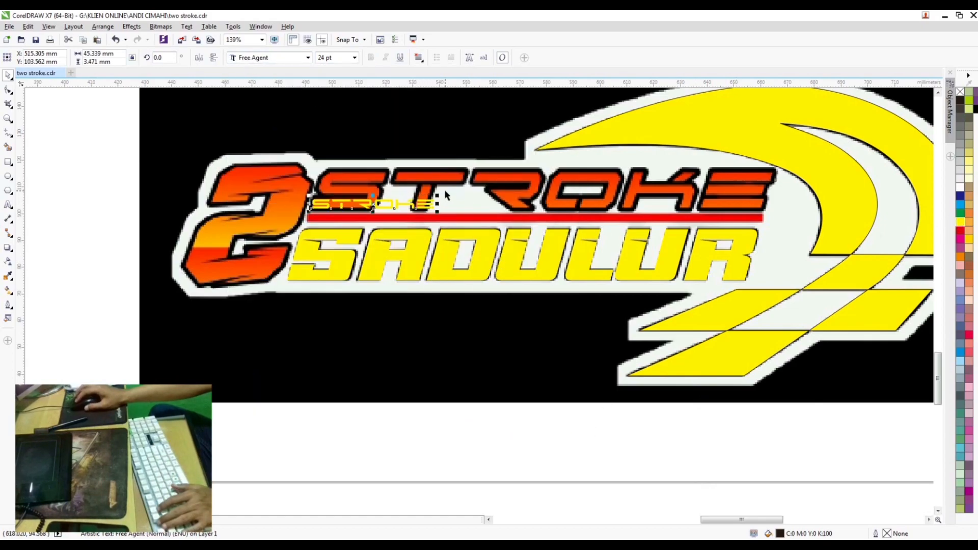
left_click_drag(689, 132, 754, 173)
scroll(498, 231, "up", 2)
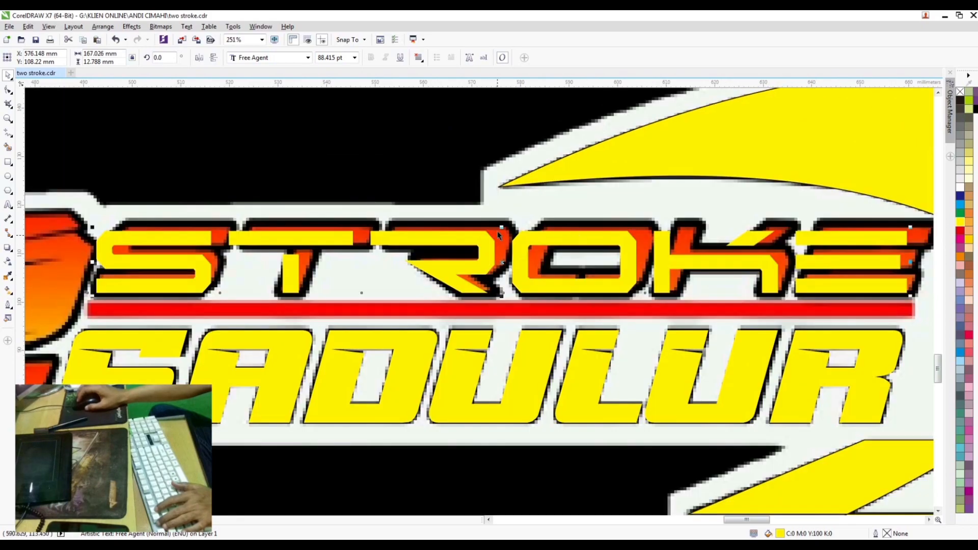
left_click_drag(503, 222, 543, 225)
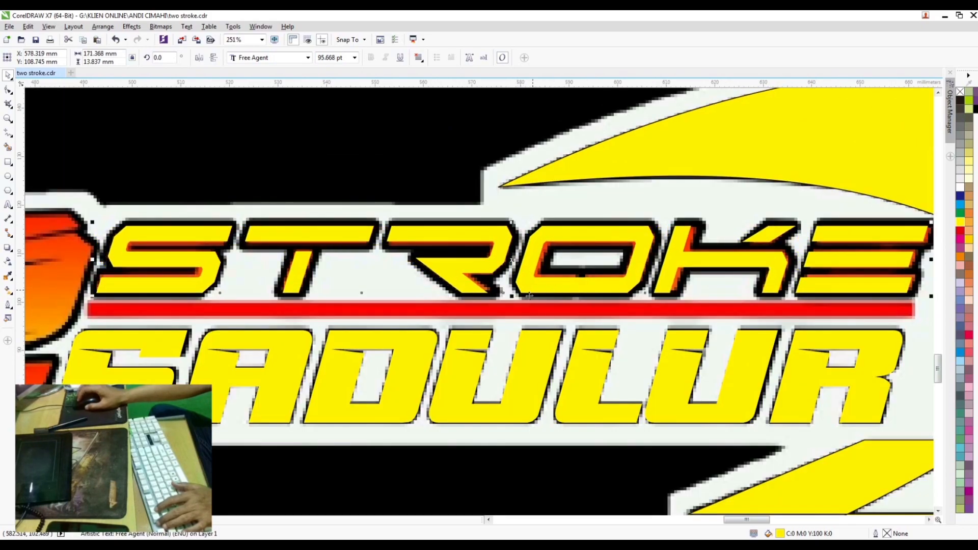
left_click_drag(932, 262, 858, 264)
Switch to wireframe view and add a one-step outside contour of 1.2 mm to the STROKE text
scroll(197, 257, "down", 1)
key("F2")
left_click_drag(142, 214, 240, 288)
key("alt+v")
key("w")
left_click(8, 248)
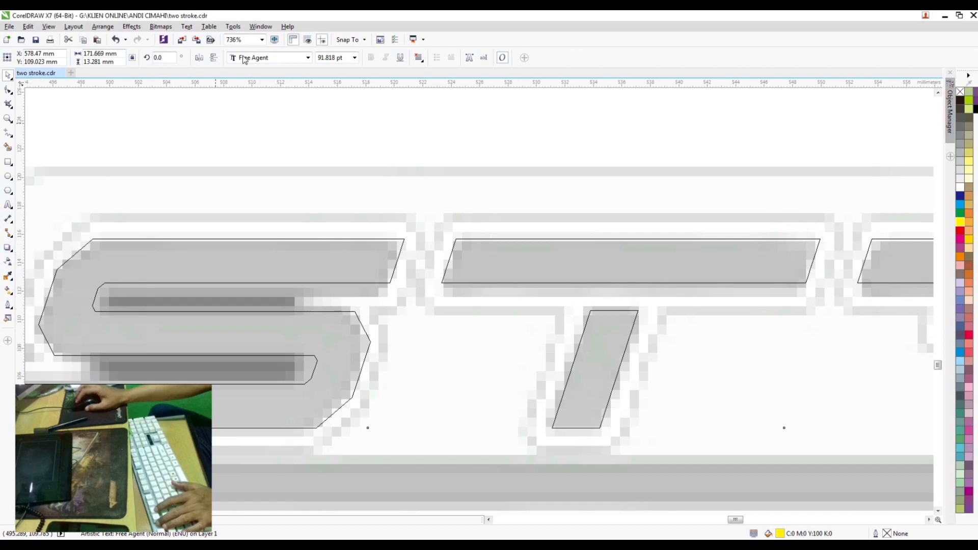
left_click(251, 57)
key("Return")
left_click(367, 58)
left_click(371, 82)
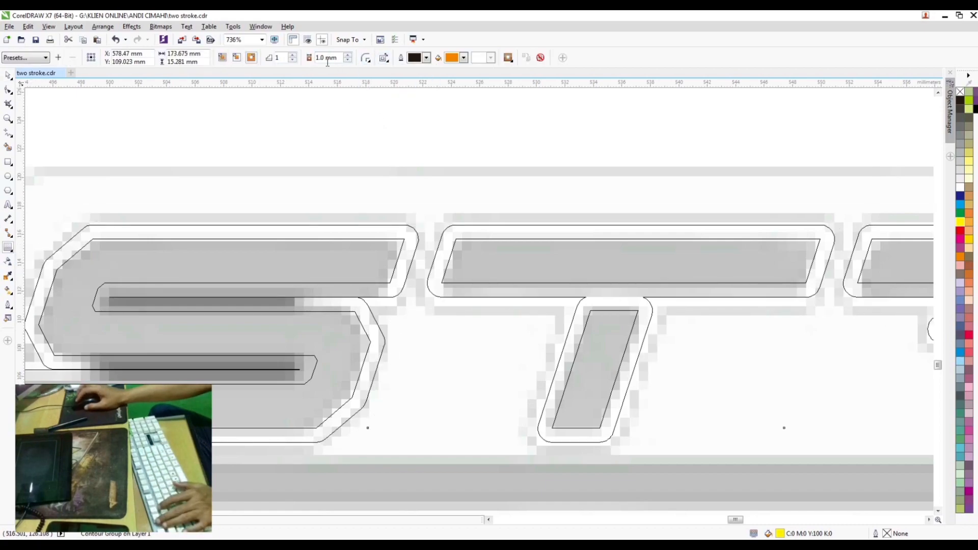
key("Return")
Return to the full-colour view and break the orange contour apart from the STROKE text
key("alt+v")
key("e")
scroll(487, 201, "down", 2)
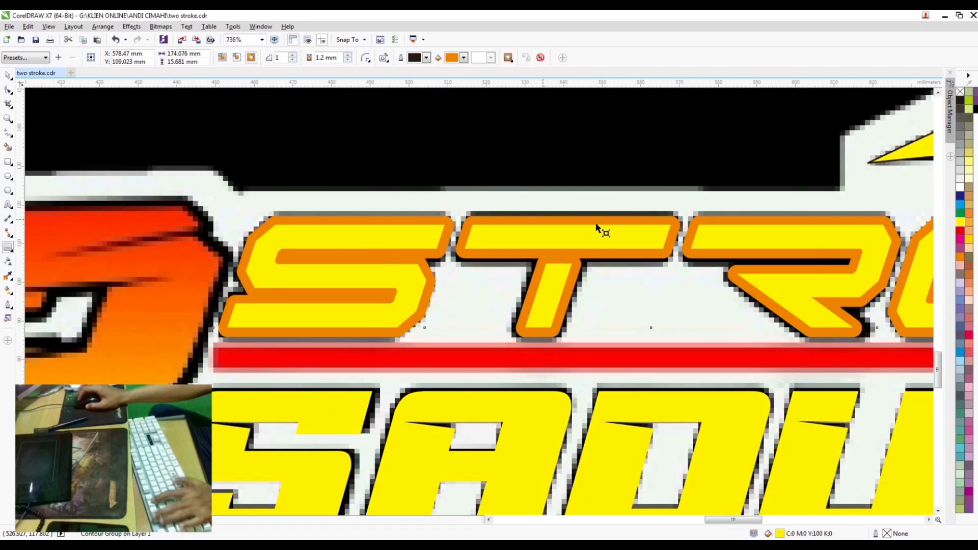
key("space")
scroll(698, 249, "up", 1)
right_click(697, 217)
key("b")
key("Escape")
Draw a narrow slanted rectangle over the slit at the bottom of the letter O in wireframe view
scroll(624, 305, "up", 1)
key("alt+v")
key("w")
key("alt+v")
key("e")
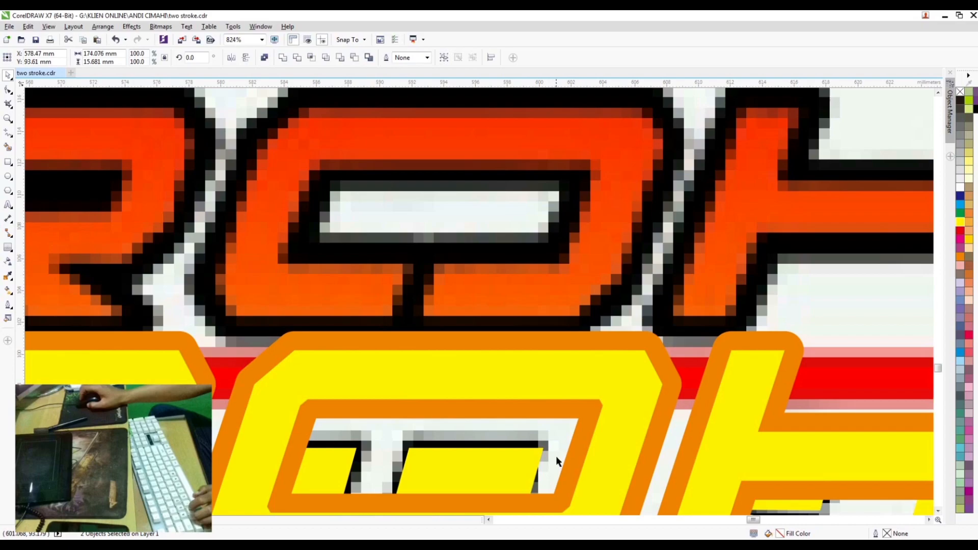
left_click(455, 331)
left_click(307, 275)
key("alt+v")
key("w")
mouse_move(404, 260)
left_mouse_down()
mouse_move(446, 345)
mouse_move(393, 341)
left_mouse_up()
Cut the slanted rectangle out of the STROKE lettering with Back Minus Front and return to the full-colour view
left_click(433, 284, "shift")
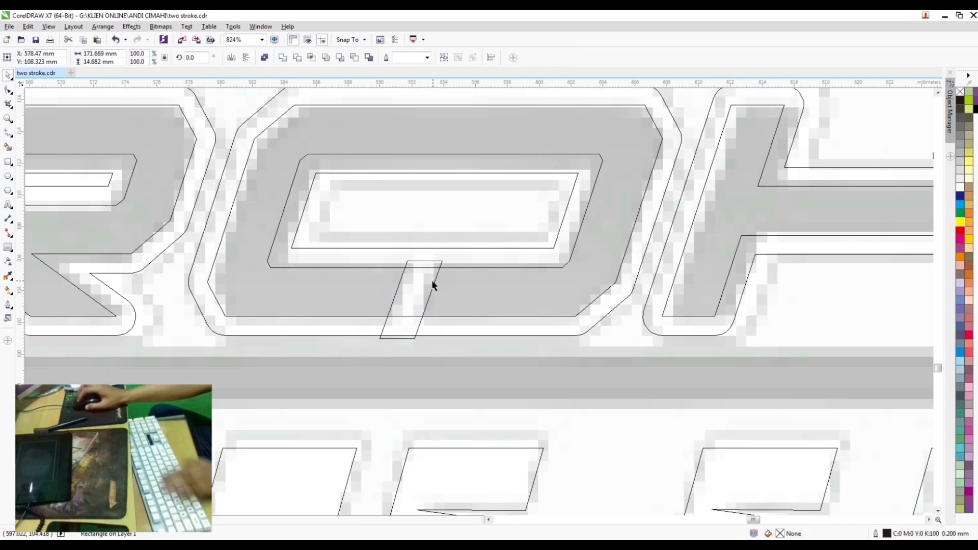
key("alt+a")
key("p")
key("b")
key("alt+v")
key("e")
In wireframe view, draw a rectangle over the upper-left part of the numeral 2 and slant it to match the original
scroll(434, 284, "down", 2)
scroll(499, 224, "down", 2)
key("F2")
left_click_drag(219, 171, 299, 356)
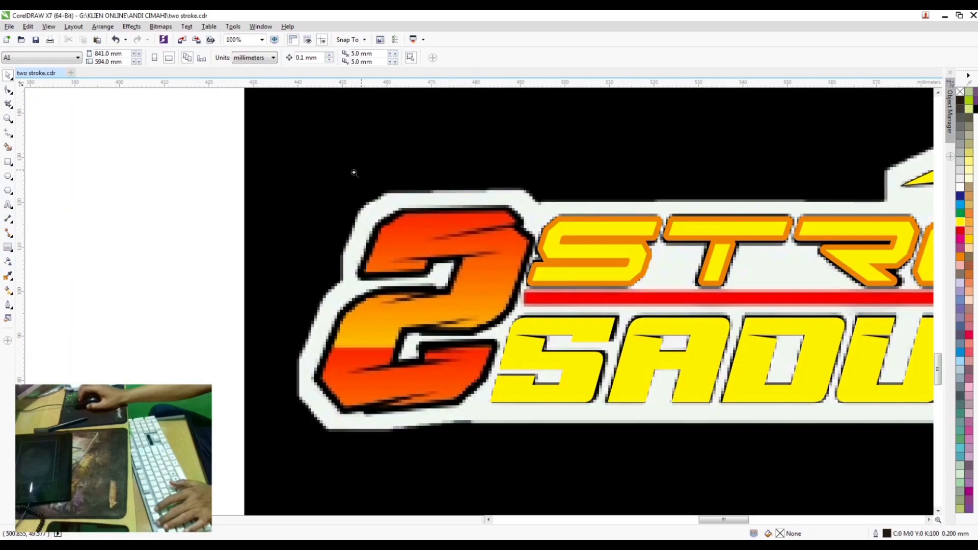
key("F2")
left_click_drag(354, 173, 609, 455)
key("alt+v")
key("w")
left_click(8, 162)
left_click_drag(313, 232, 394, 136)
key("space")
key("F10")
left_click_drag(380, 221, 401, 231)
key("space")
Place a copy of the slanted rectangle over the lower-right part of the numeral 2 and adjust its corner to the original
key("space")
key("space")
left_click_drag(410, 173, 478, 381)
left_click_drag(514, 337, 514, 339)
key("space")
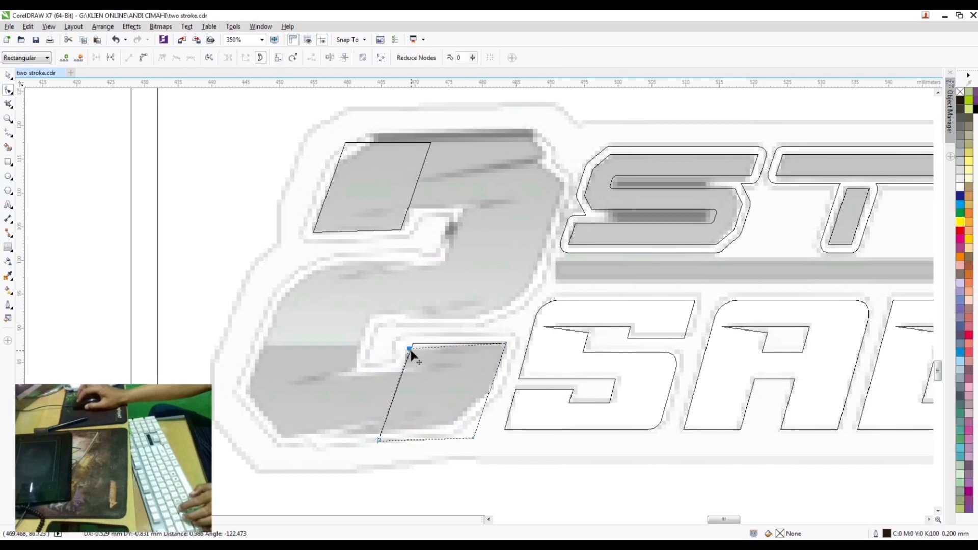
left_click_drag(411, 350, 410, 350)
Draw a slanted rectangle over the numeral 2's right-hand middle stroke, between its upper and middle bars
key("space")
key("F6")
key("space")
mouse_move(463, 179)
left_mouse_down()
mouse_move(565, 318)
mouse_move(429, 319)
left_mouse_up()
left_click(502, 260)
key("space")
left_click(421, 319)
key("space")
Cover the numeral 2's middle bar and top bar with rectangles
left_click(8, 162)
left_click_drag(320, 264, 471, 310)
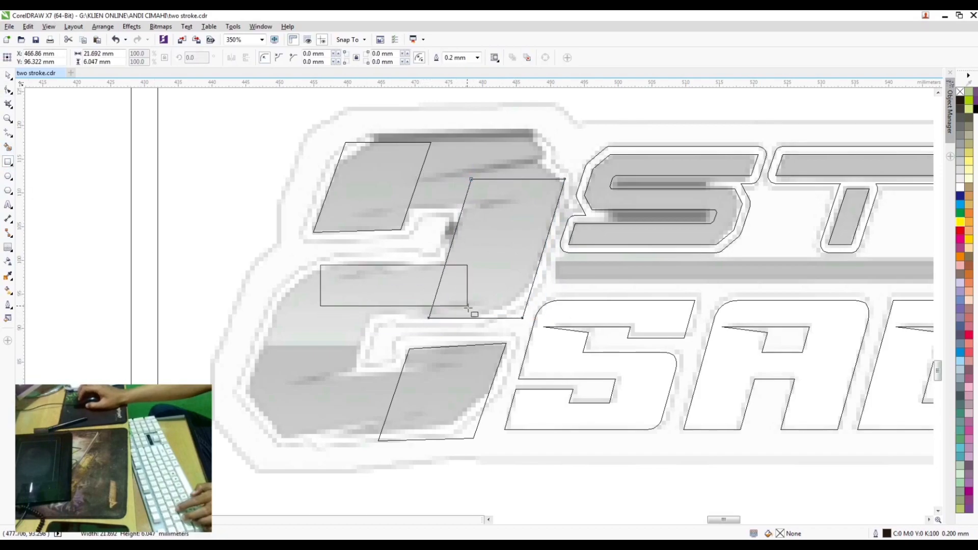
left_click_drag(394, 260, 353, 397)
right_click(451, 186)
left_click(425, 161, "shift")
key("t")
key("Escape")
left_click(484, 143)
Fit a skewed rectangle to the numeral 2's bottom bar and copy the slanted right-hand piece onto its lower-left stroke
right_click(353, 397)
left_click(353, 403)
left_click_drag(449, 406, 450, 393)
left_click_drag(530, 242, 344, 341)
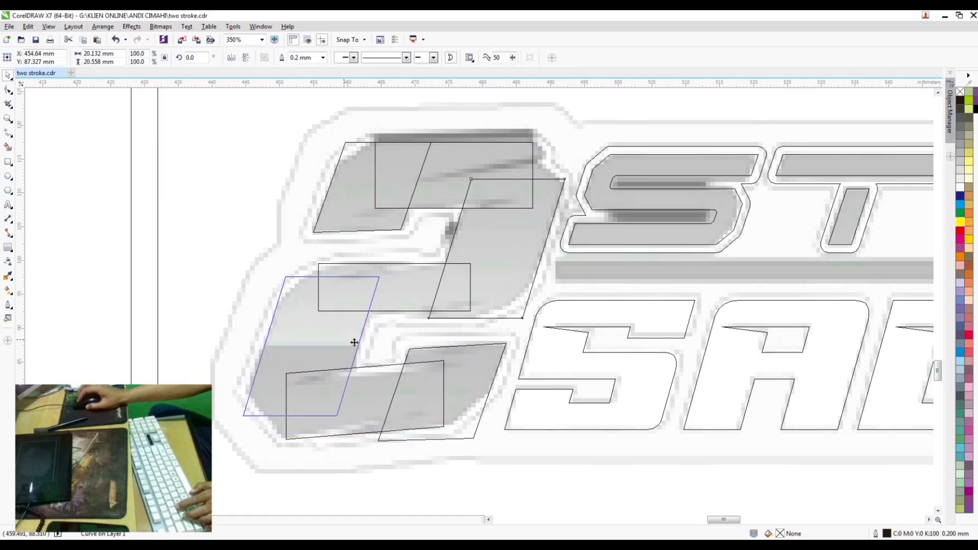
Weld the overlapping pieces into one numeral 2 outline and bevel its two upper corners by removing nodes
left_click_drag(189, 116, 581, 459)
key("ctrl+w")
key("F10")
double_click(336, 167)
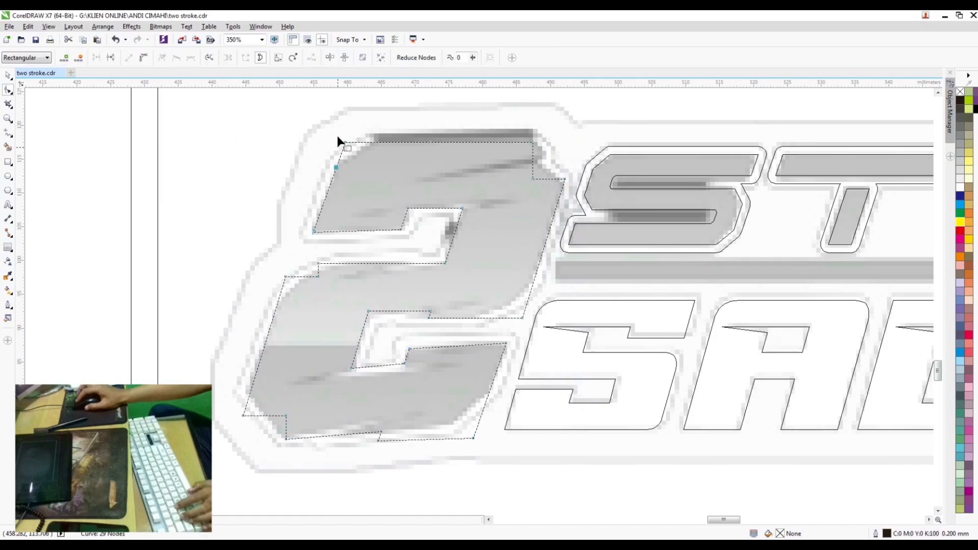
left_click_drag(337, 133, 357, 152)
key("Delete")
left_click_drag(414, 129, 535, 185)
key("Delete")
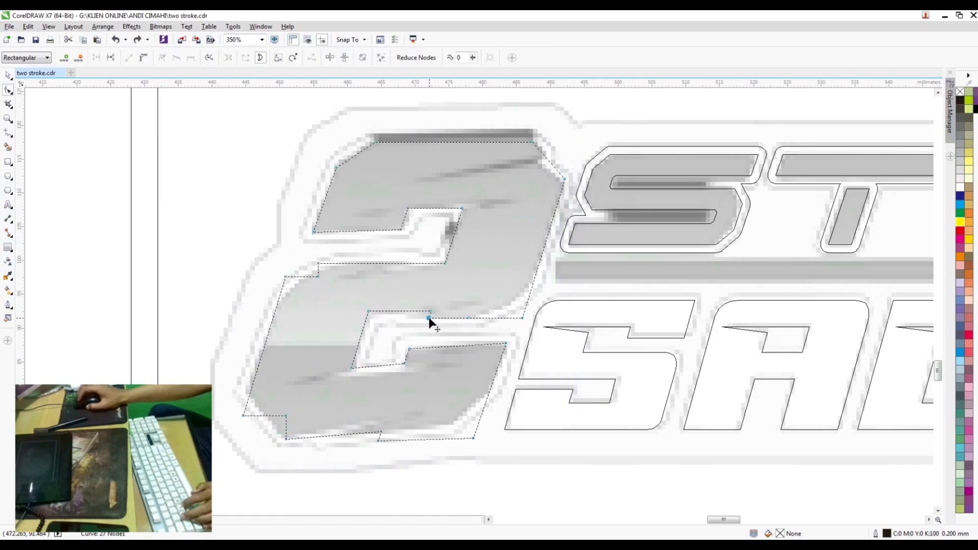
Weld a rectangle onto the underside of the numeral's middle bar to straighten its lower edge
key("space")
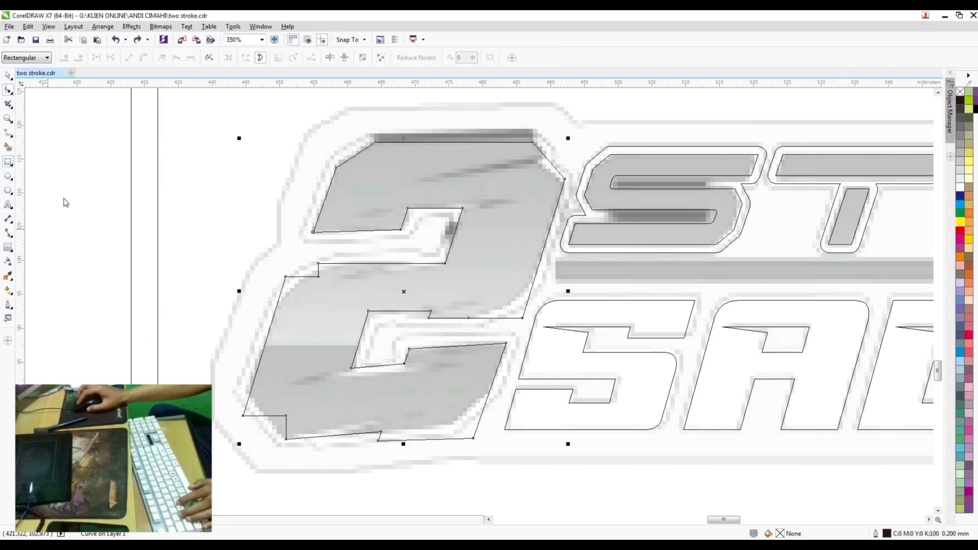
left_click(8, 162)
left_click_drag(358, 275, 457, 321)
key("space")
left_click(488, 286, "shift")
key("F10")
key("Delete")
key("space")
key("F10")
key("ctrl+a")
Replace the sharp outer corner below the numeral's right-hand stroke with a curve that follows the original
right_click(511, 278)
left_click(531, 314)
double_click(471, 318)
double_click(535, 276)
double_click(522, 318)
left_click_drag(504, 297, 516, 305)
key("space")
key("ctrl+z")
key("space")
left_click(471, 319)
left_click_drag(506, 295, 490, 308)
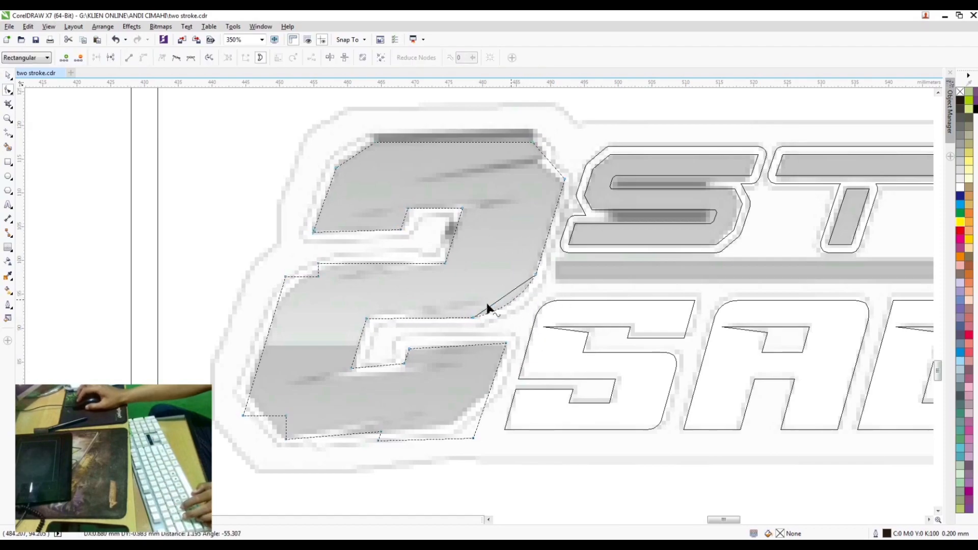
Round the outer corner where the numeral's middle bar meets its lower-left stroke by removing nodes and bending the segment
left_click(343, 262)
double_click(276, 308)
double_click(319, 263)
double_click(318, 277)
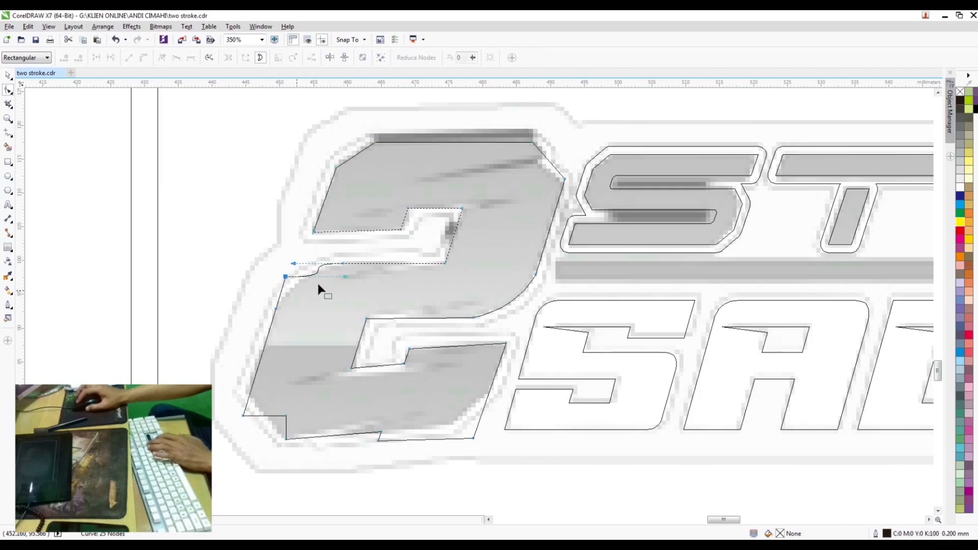
double_click(286, 277)
left_click_drag(286, 282, 282, 293)
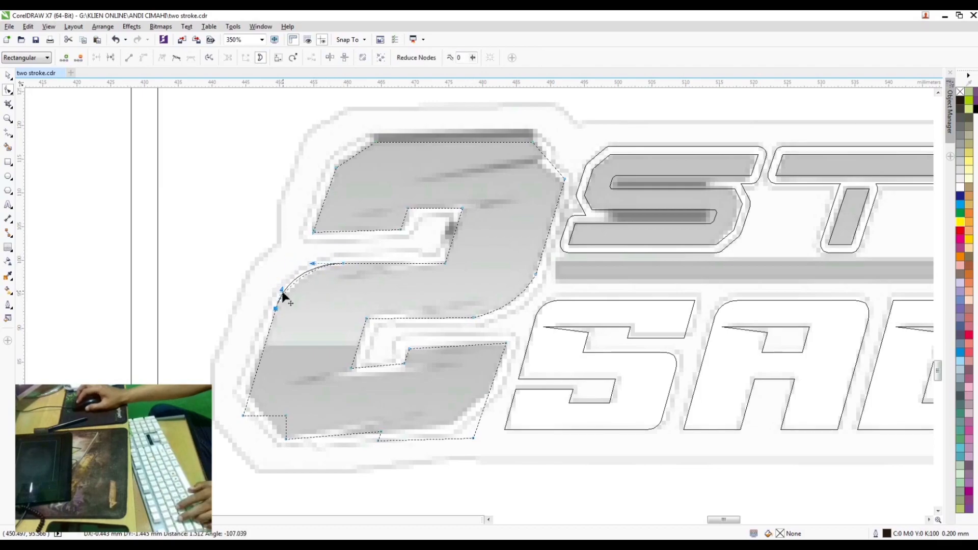
Bevel the numeral's two bottom corners and straighten its bottom edge by removing and moving nodes
left_click(286, 415)
key("Delete")
double_click(378, 440)
left_click_drag(473, 439, 451, 422)
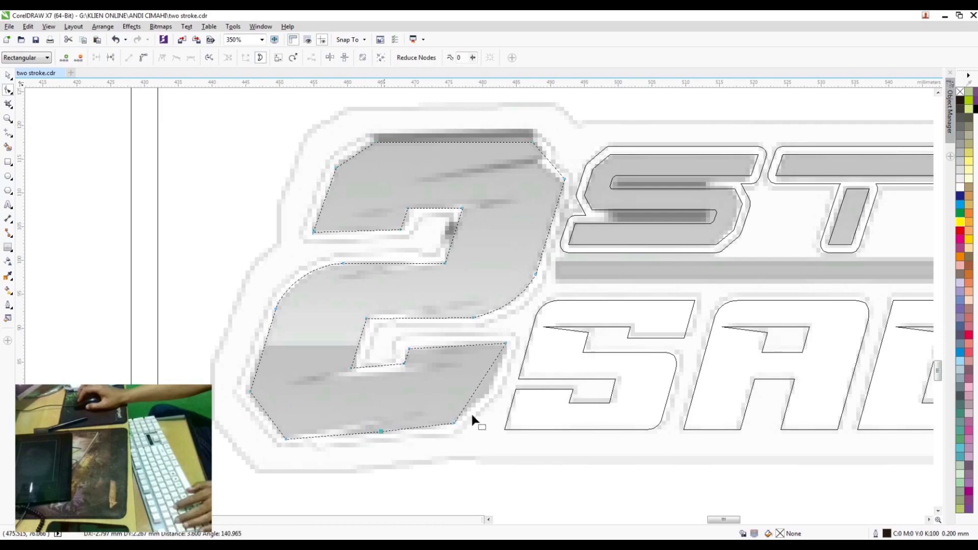
double_click(485, 377)
left_click_drag(485, 377, 487, 390)
key("space")
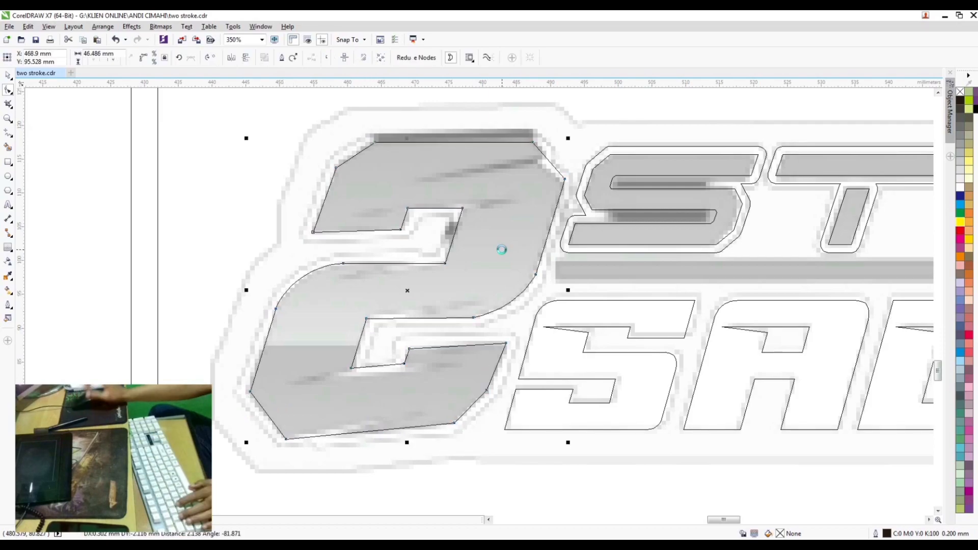
Draw a thin pointed slit with the Bezier tool at the numeral's upper-right end and cut it out of the shape
left_click(502, 219)
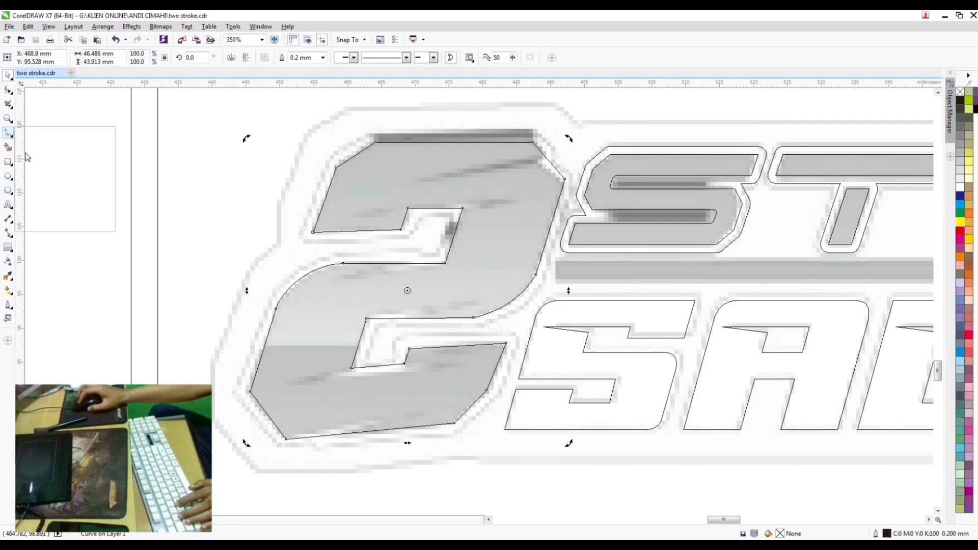
left_click(422, 182)
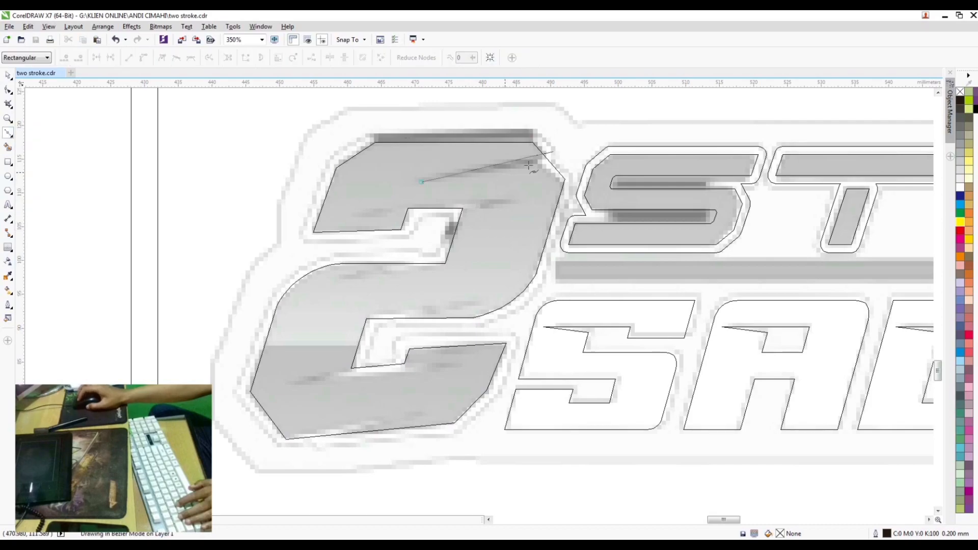
left_click(553, 151)
key("space")
left_click(498, 158, "shift")
key("alt+t")
Draw a pointed notch extending from the numeral's upper inner opening and cut it out of the shape
key("space")
left_click(408, 208)
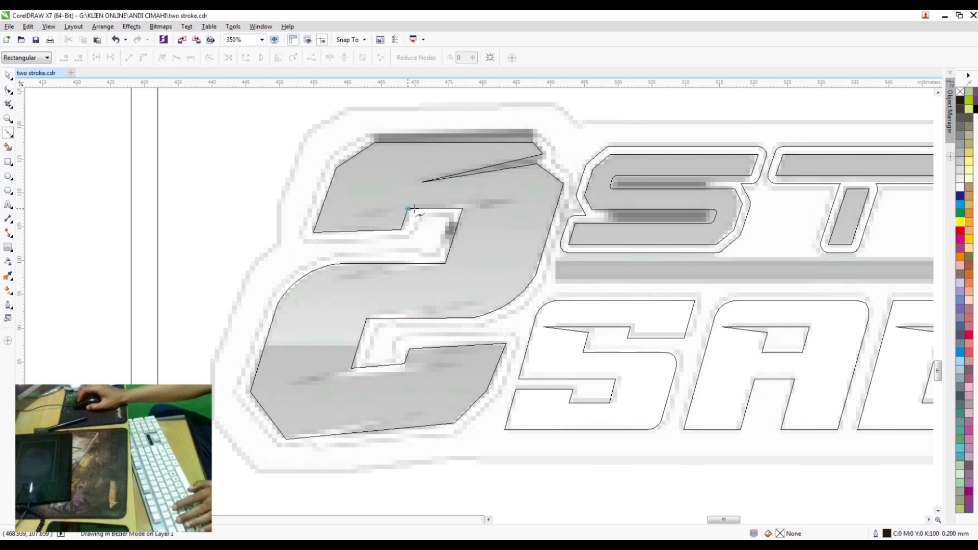
left_click(408, 208)
key("space")
left_click(443, 211, "shift")
key("alt+t")
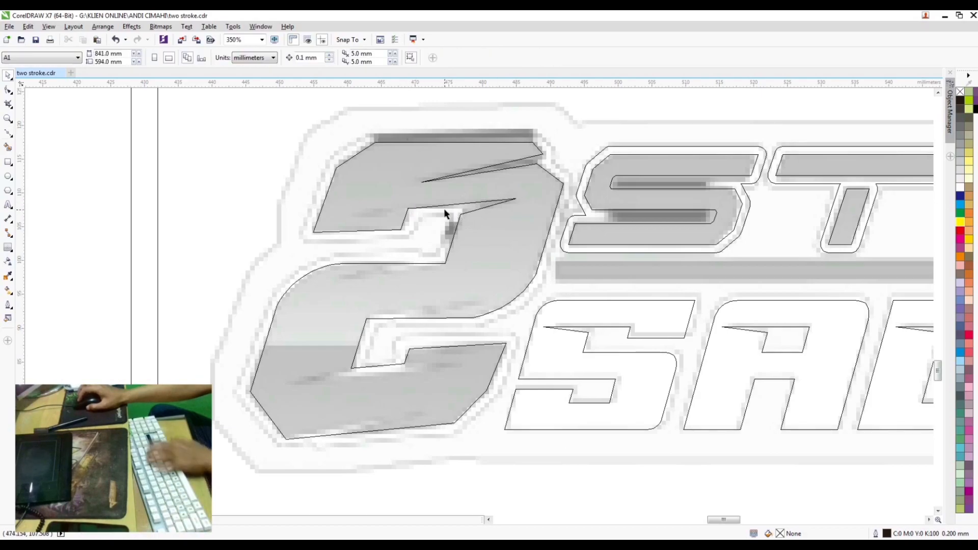
Draw a pointed slit along the underside of the numeral's middle bar and cut it out of the shape
key("space")
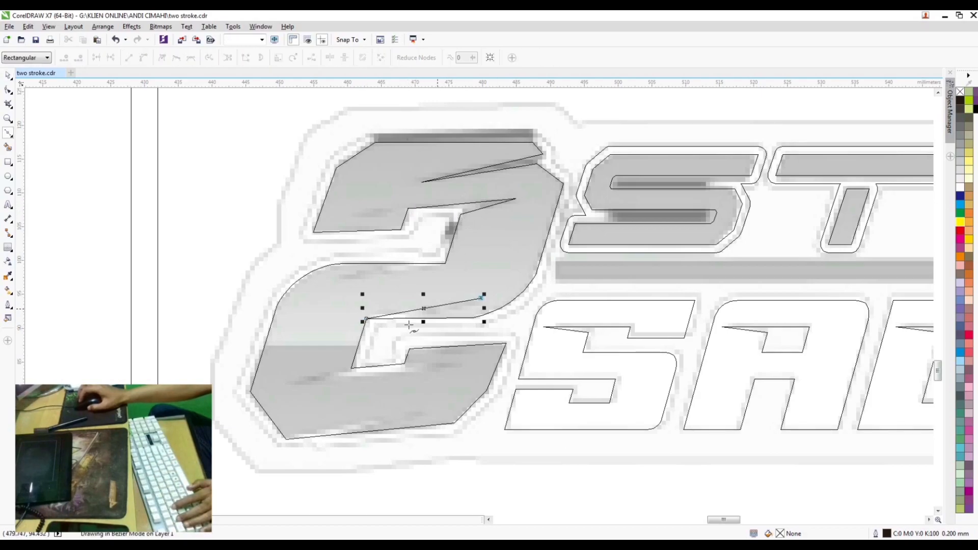
left_click(367, 320)
key("space")
left_click(406, 290, "shift")
key("alt+t")
Draw a long double-pointed sliver across the lower inner opening of the numeral and cut it out of the shape
key("space")
left_click(358, 368)
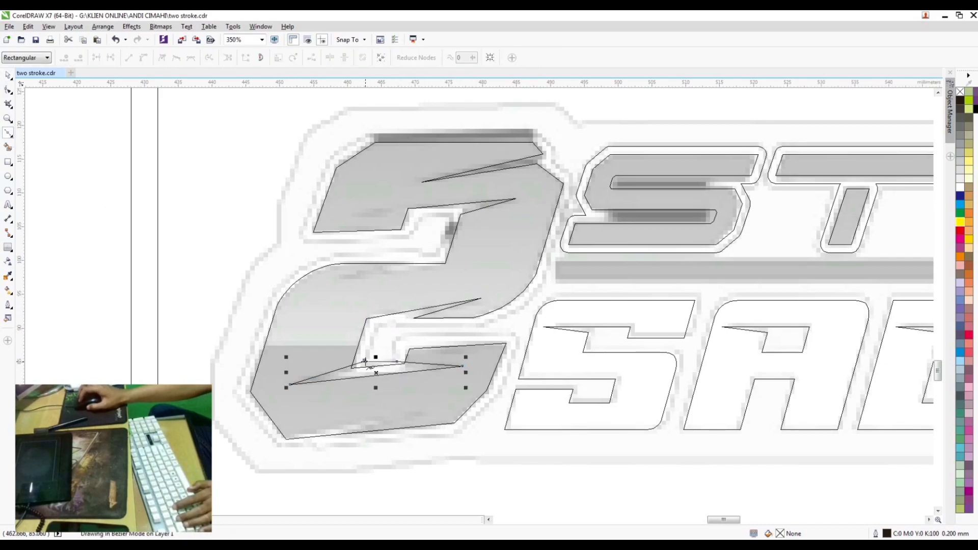
key("space")
left_click(371, 368, "shift")
key("alt+t")
Draw a pointed slit at the top edge of the numeral's middle bar and cut it out of the shape
key("space")
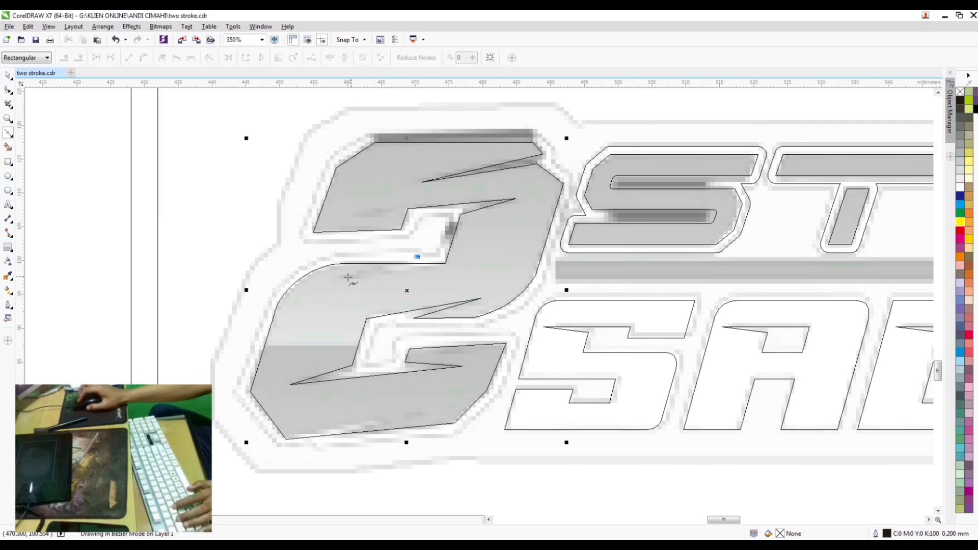
key("space")
left_click(431, 270, "shift")
key("alt+t")
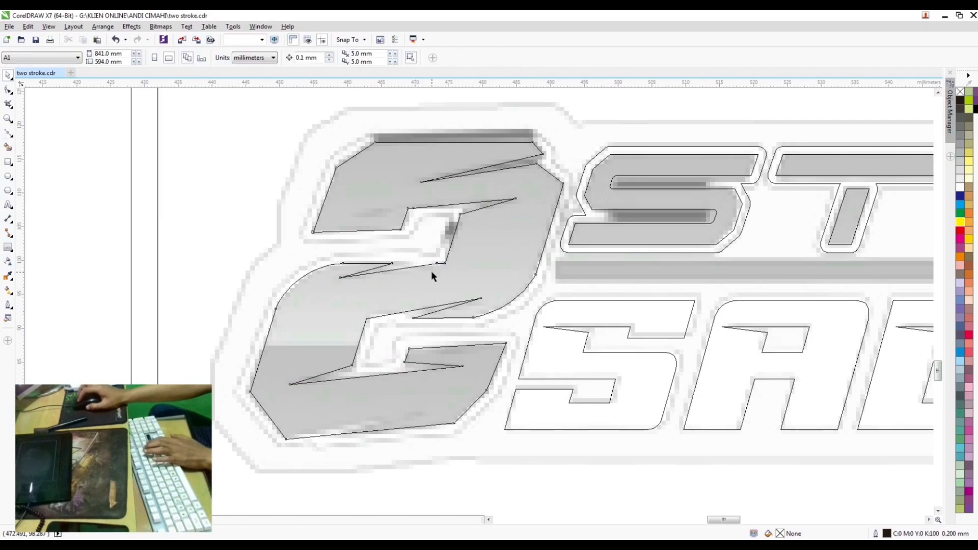
Draw a pointed slit along the numeral's bottom edge, adjust its nodes and cut it out of the shape
key("space")
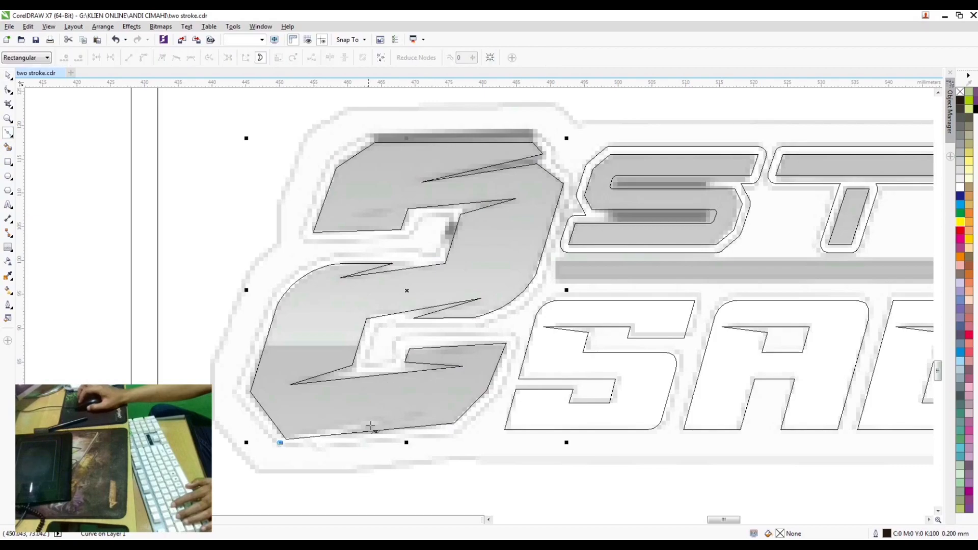
left_click(279, 444)
key("space")
double_click(289, 442)
left_click_drag(279, 444, 267, 443)
key("space")
left_click(321, 415, "shift")
key("alt+t")
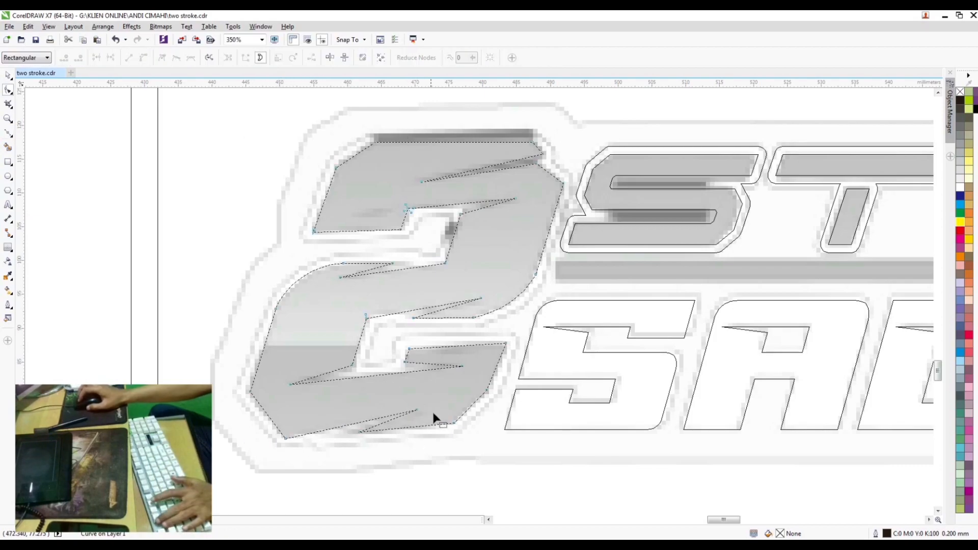
Add an outside contour to the numeral 2, break it apart and return to the full-colour view
scroll(432, 410, "down", 2)
key("shift+F9")
scroll(333, 305, "up", 2)
key("shift+F9")
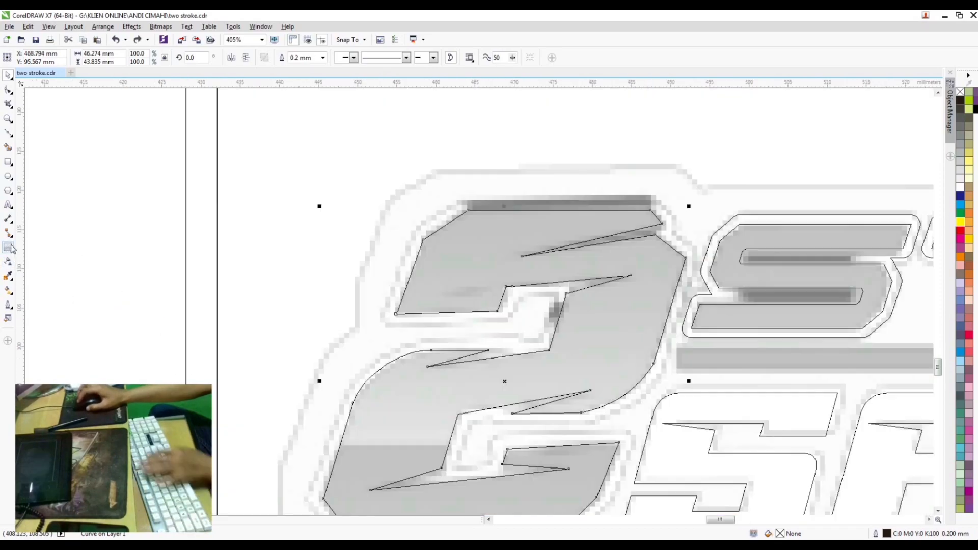
left_click(374, 174)
key("shift+F9")
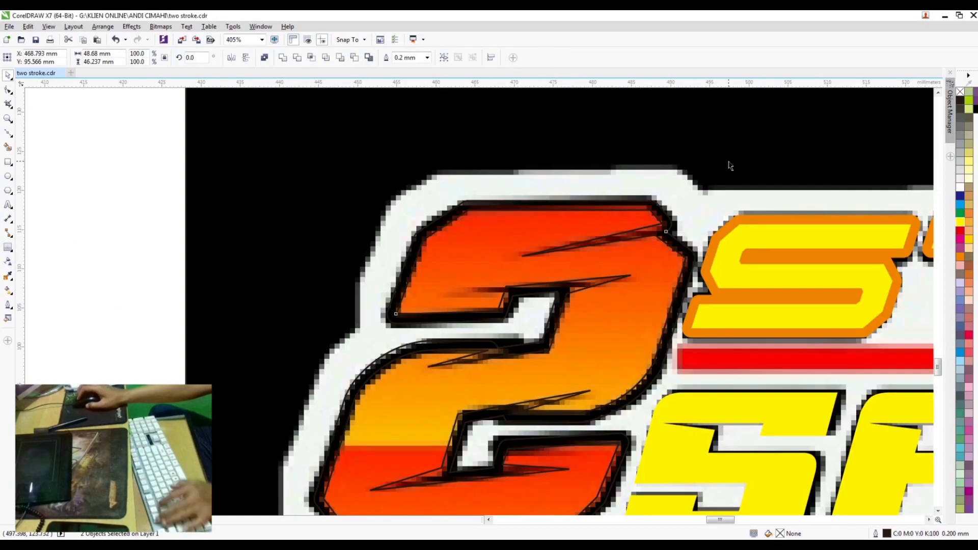
Fill the numeral 2 with red and its contour with black, and remove the outline
key("Tab")
left_click(960, 230)
key("Tab")
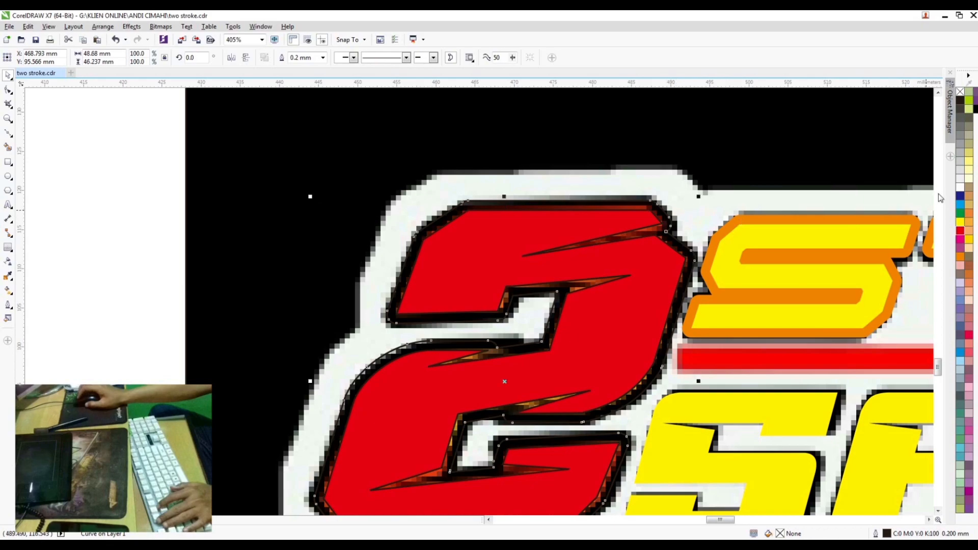
left_click(976, 111)
right_click(961, 91)
Select all the traced logo pieces together and group them
scroll(735, 150, "down", 2)
left_click_drag(841, 235, 936, 299)
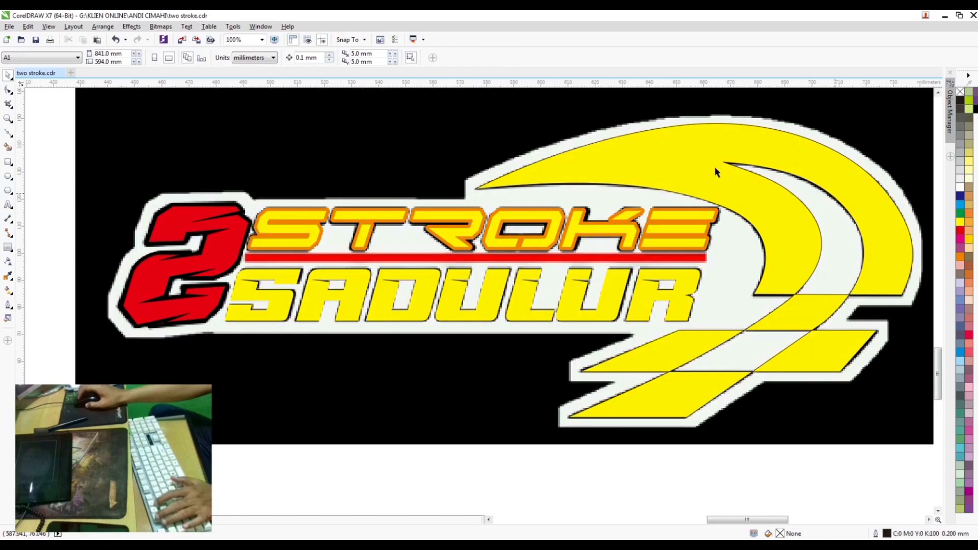
scroll(717, 171, "down", 3)
left_click_drag(512, 133, 838, 284)
key("ctrl+z")
left_click_drag(605, 306, 918, 161)
key("ctrl+g")
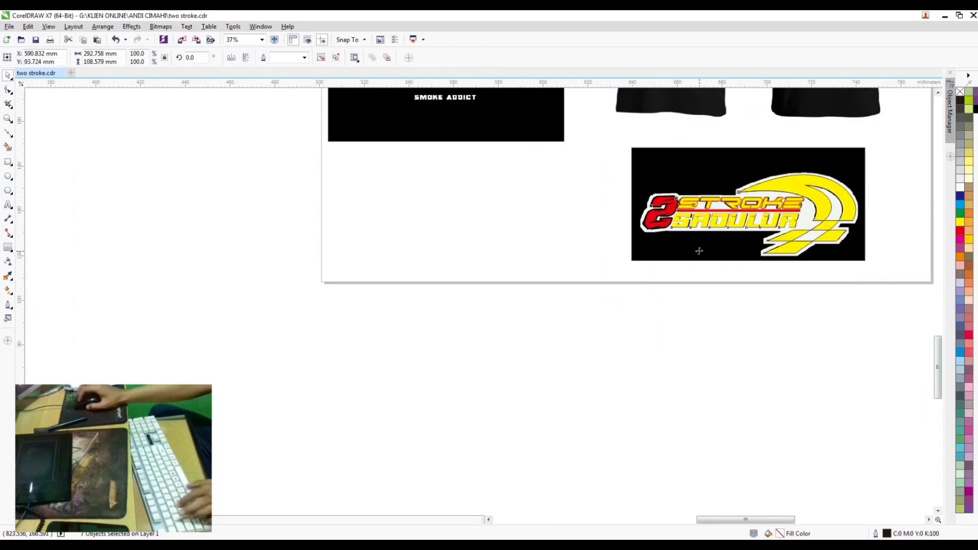
Add a 4 mm outside contour around the grouped logo and break it apart
key("shift+F2")
left_click(10, 247)
left_click(252, 58)
key("shift+F9")
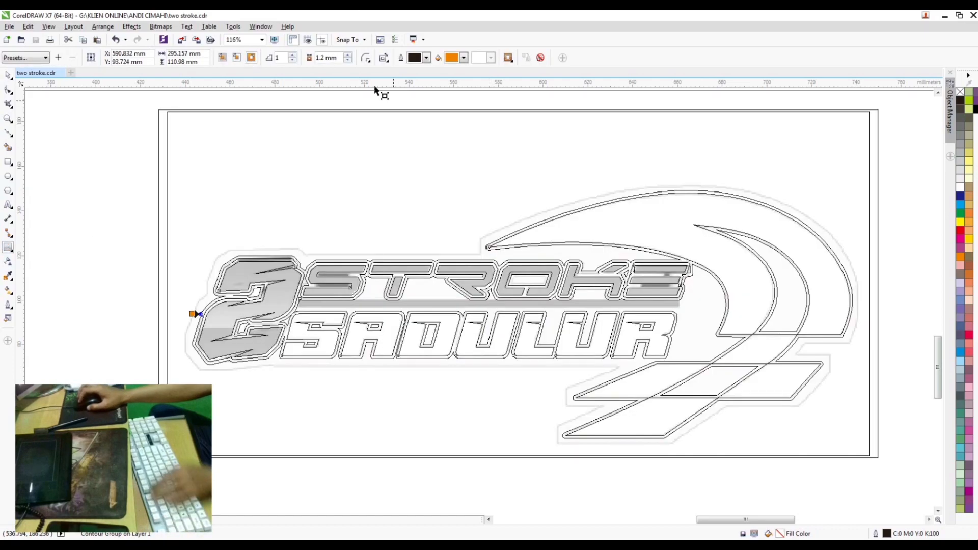
key("Return")
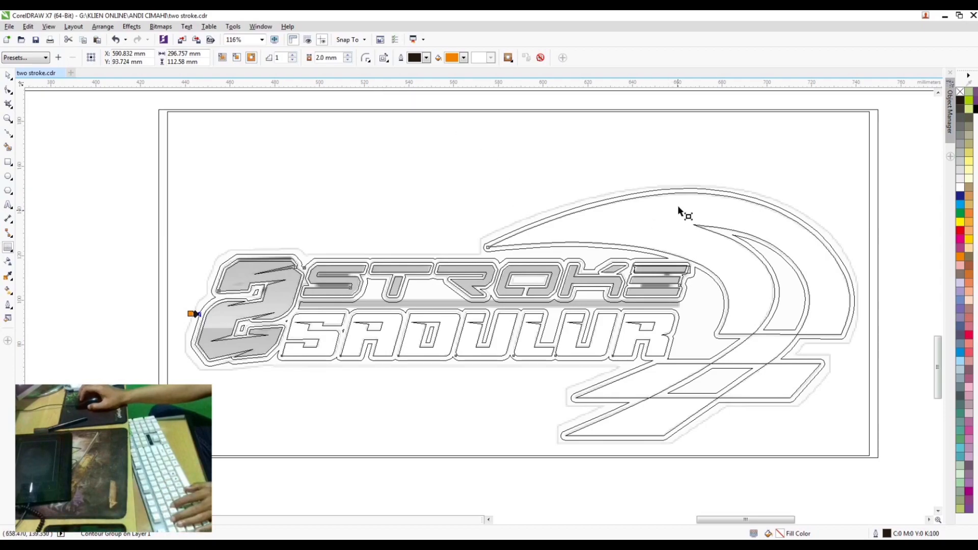
left_click_drag(325, 60, 311, 68)
type("4")
key("Return")
key("shift+F9")
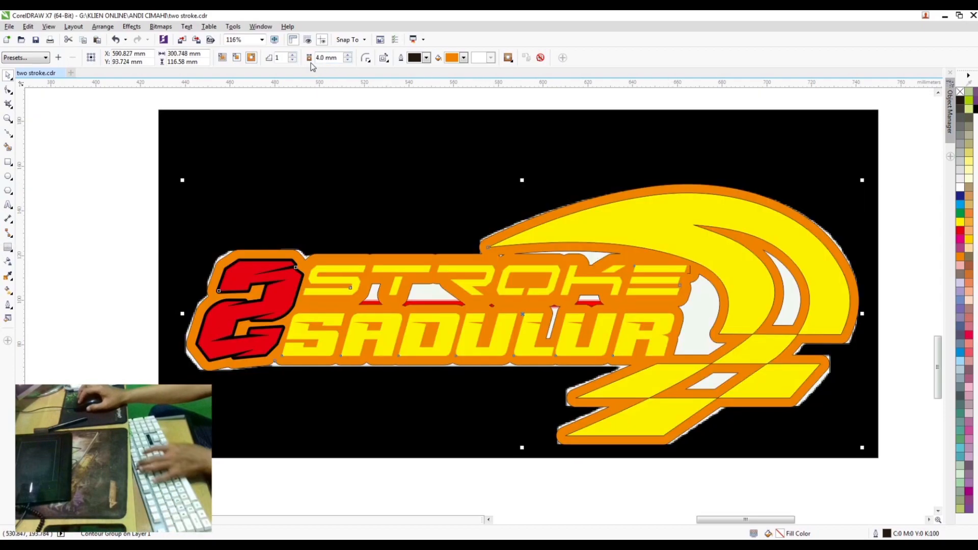
key("ctrl+k")
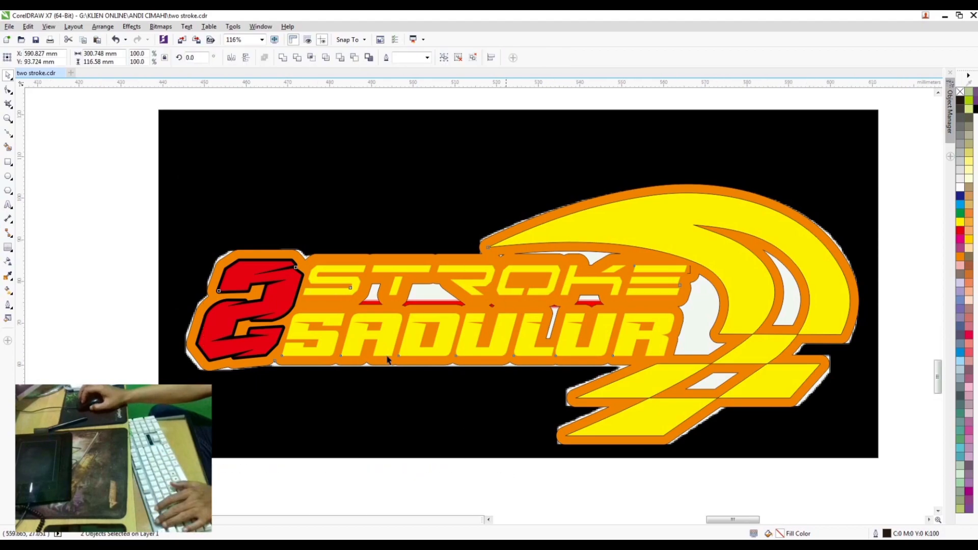
Try to smooth the scalloped bottom edge of the orange logo contour by deleting its nodes
scroll(377, 358, "up", 1)
key("shift+F9")
key("shift+F9")
key("F10")
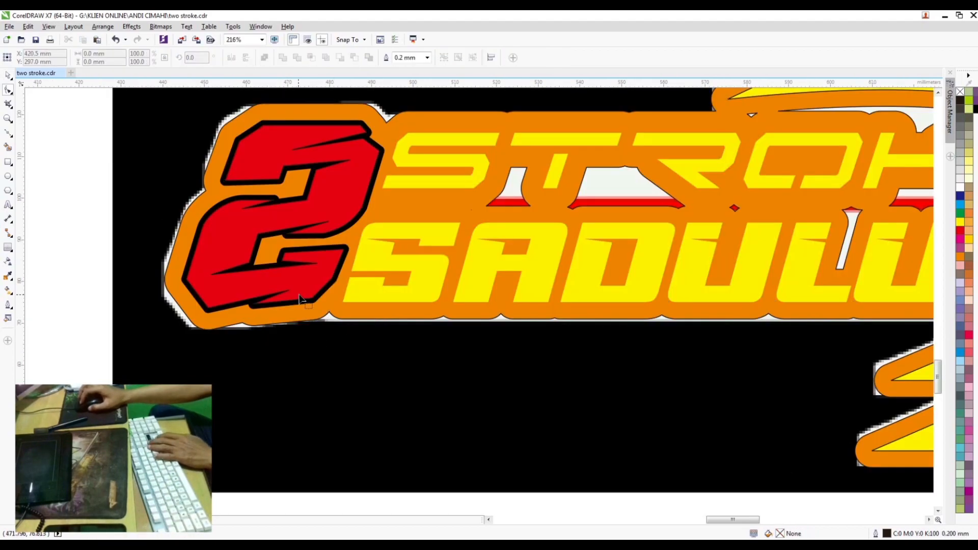
left_click(350, 309)
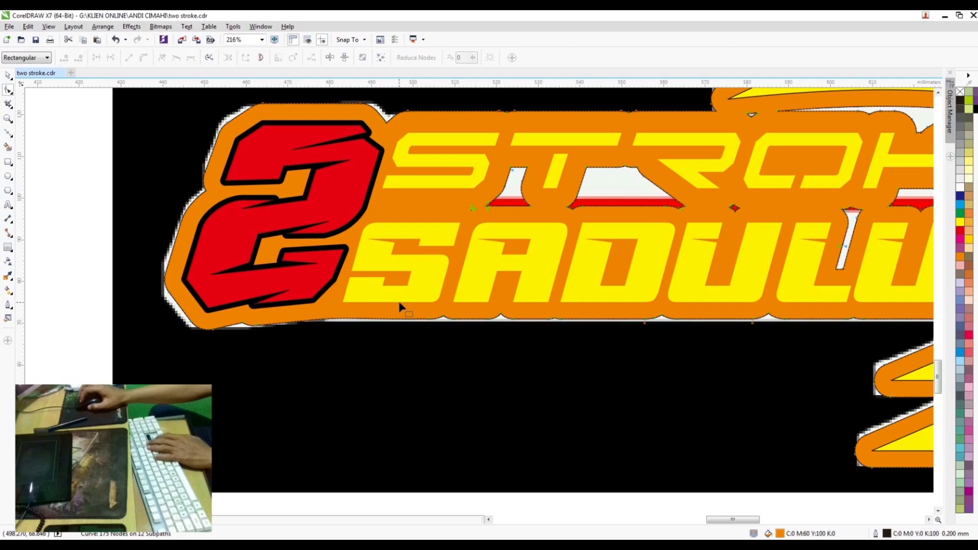
scroll(700, 344, "right", 3)
key("Delete")
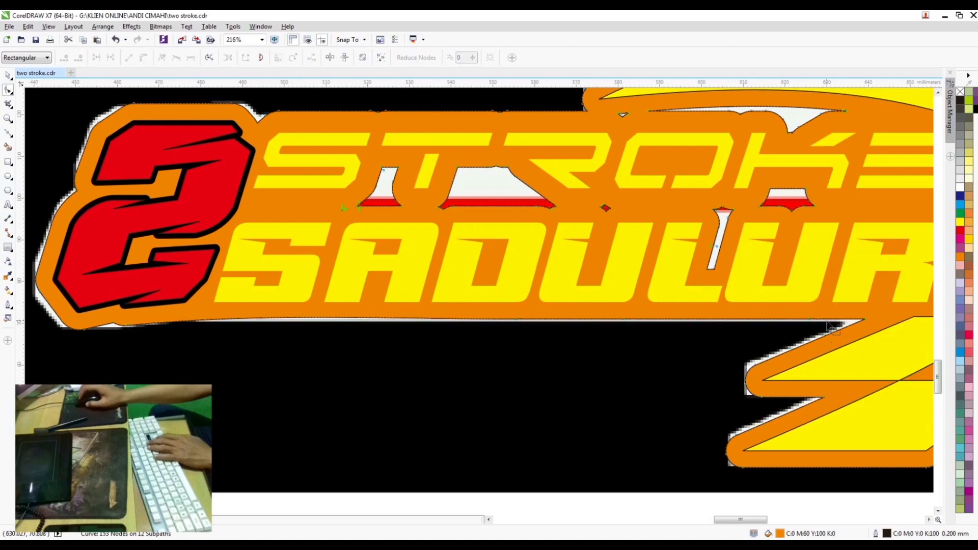
Undo the node edits along the bottom edge of the orange contour and deselect it
right_click(827, 321)
left_click(386, 332)
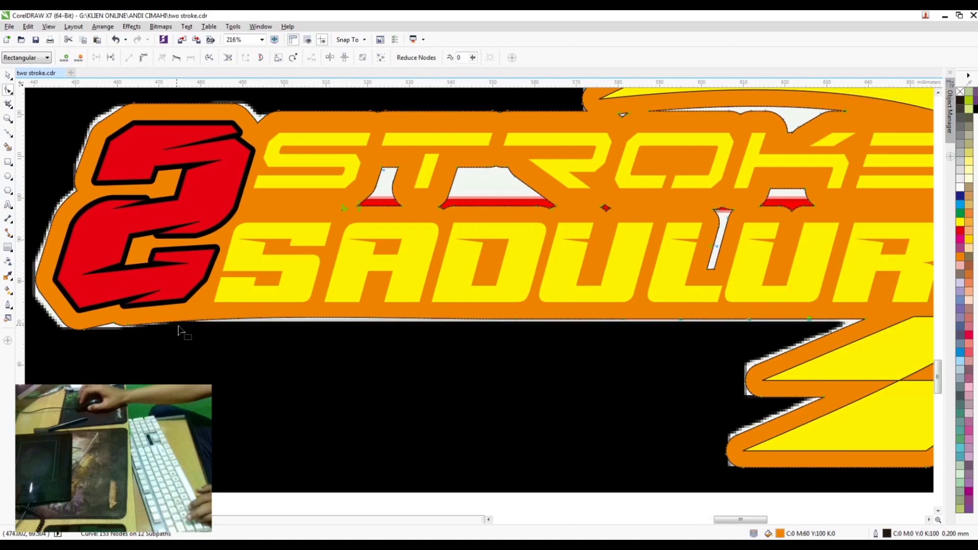
key("ctrl+z")
key("Escape")
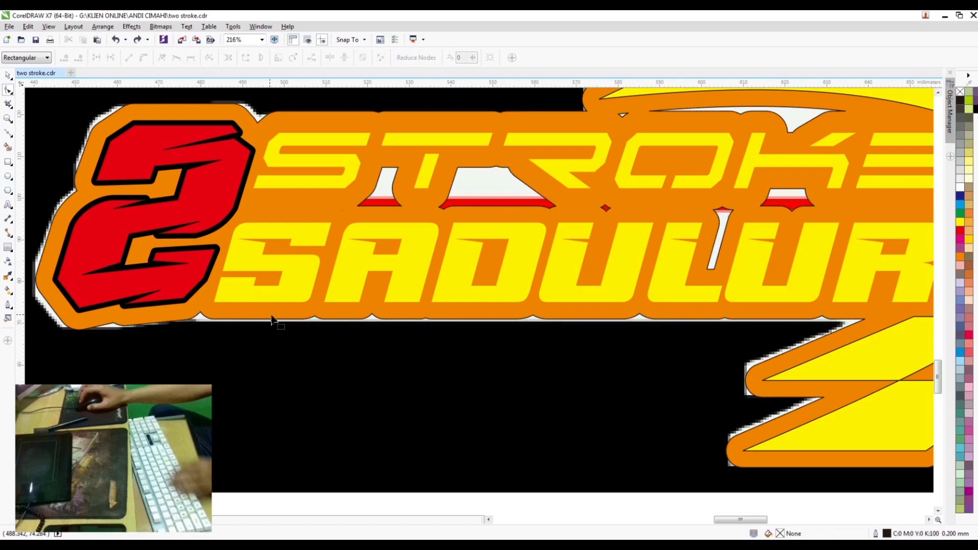
Delete the extra nodes along the scalloped bottom edge of the orange logo contour to straighten it
left_click_drag(282, 308, 844, 329)
key("Delete")
key("space")
scroll(602, 204, "down", 2)
key("F2")
left_click_drag(345, 153, 907, 243)
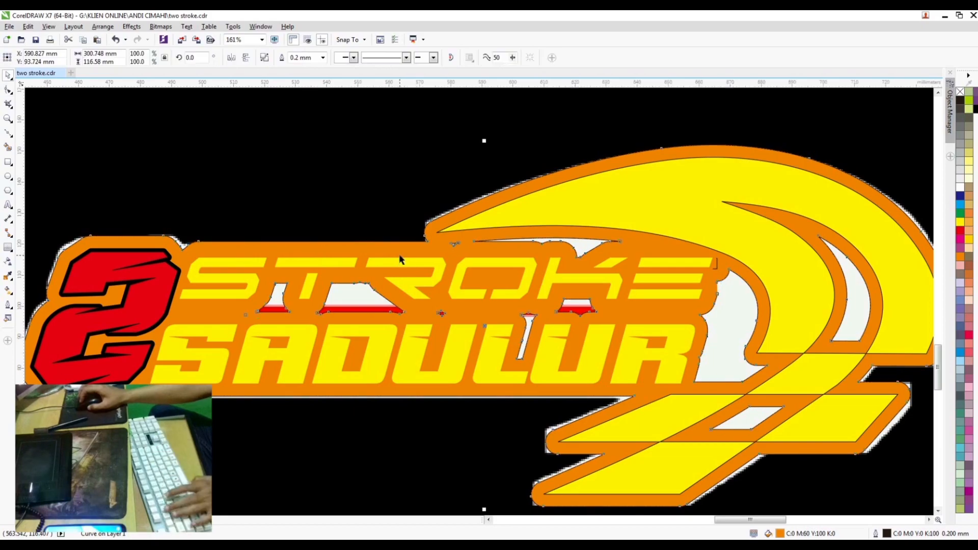
Break the orange contour apart and weld its pieces to fill the interior holes
key("ctrl+k")
left_click(282, 57)
scroll(693, 224, "down", 2)
Move the traced logo off the bitmap to the blank page area beside it
left_click_drag(823, 195, 476, 302)
left_click_drag(704, 261, 434, 261)
key("Escape")
scroll(428, 264, "up", 2)
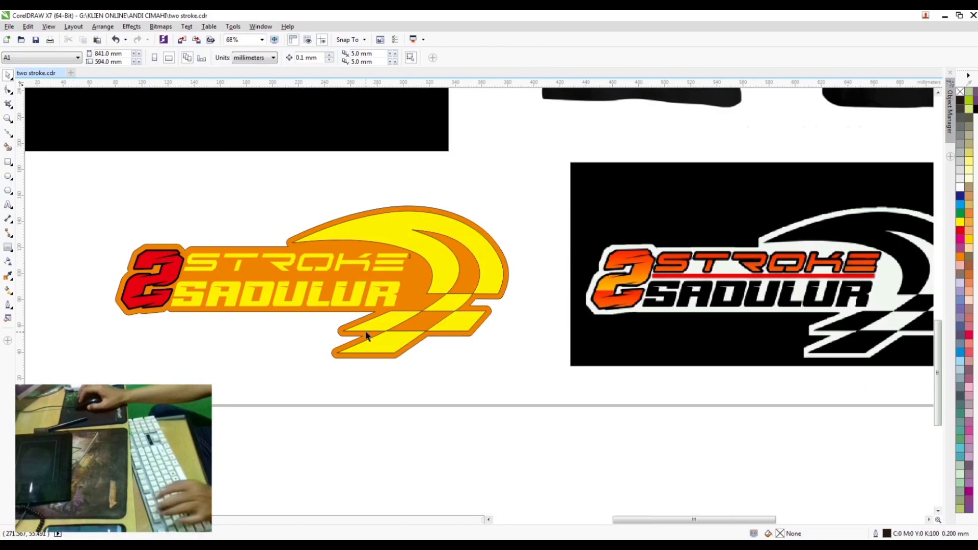
Remove the stray mark beside the last letter of STROKE and fill the contour around that word with black
left_click(409, 258)
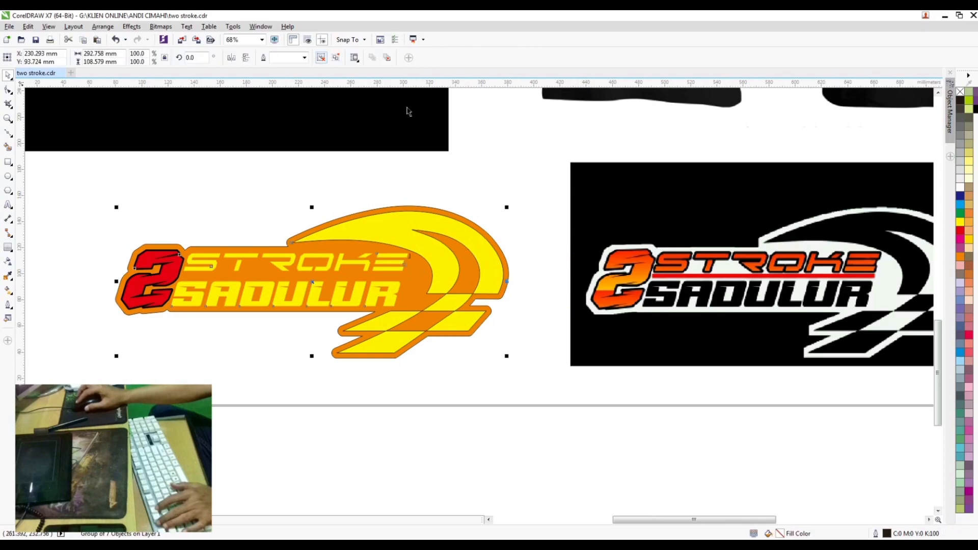
left_click(409, 275)
scroll(409, 275, "up", 5)
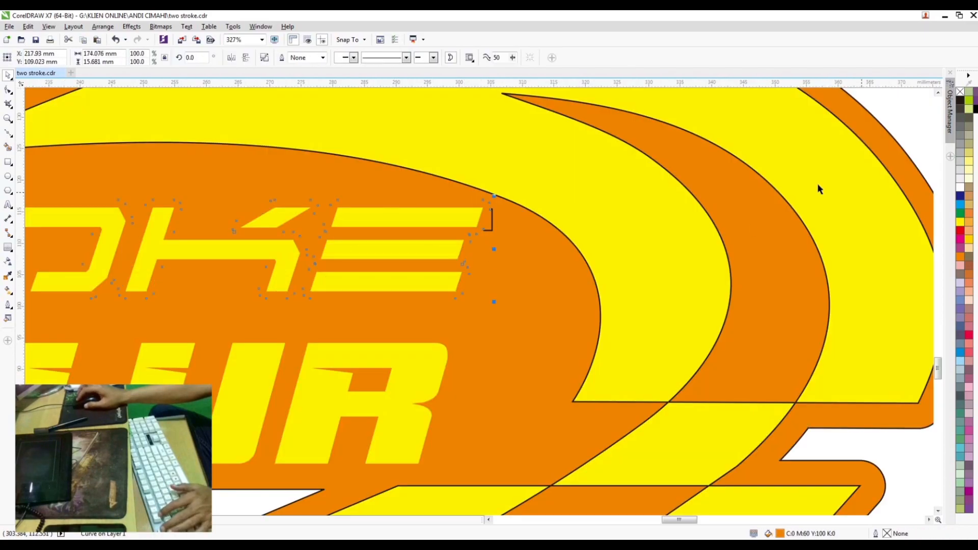
left_click(491, 223)
left_click(483, 226)
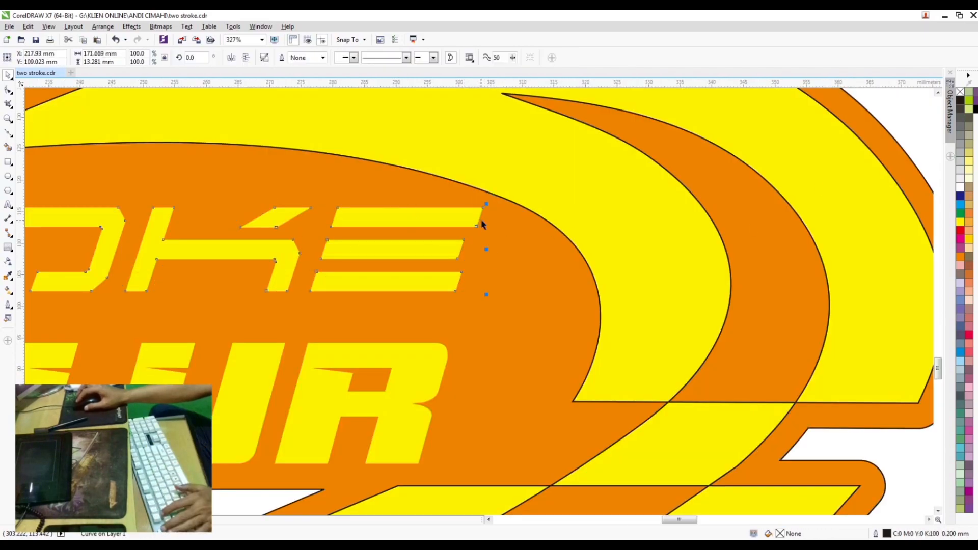
left_click(976, 110)
Fill the outer logo contour with light grey
scroll(662, 198, "down", 4)
left_click(673, 156)
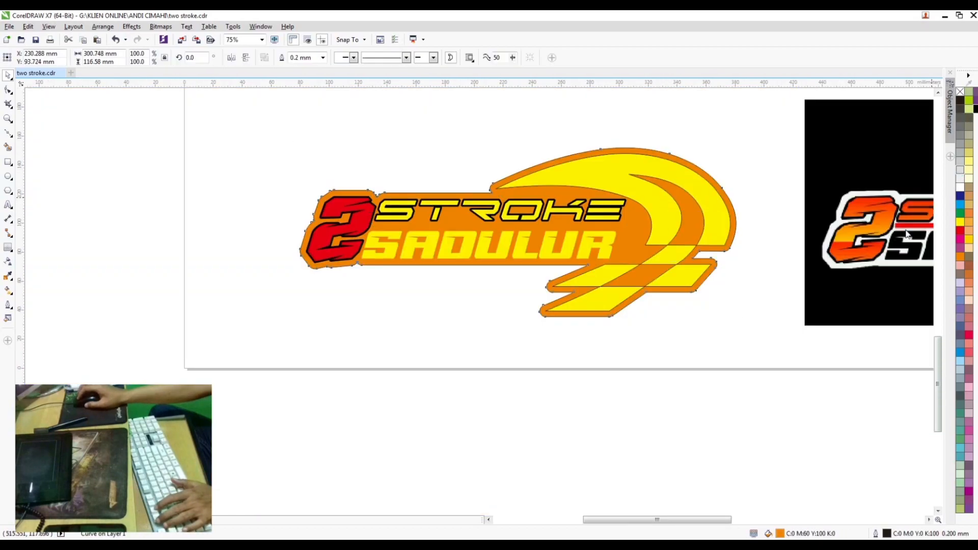
left_click(961, 169)
Fill the swoosh and checkered shape with black and deselect it
left_click(770, 219)
left_click(714, 210)
left_click(975, 109)
left_click(929, 520)
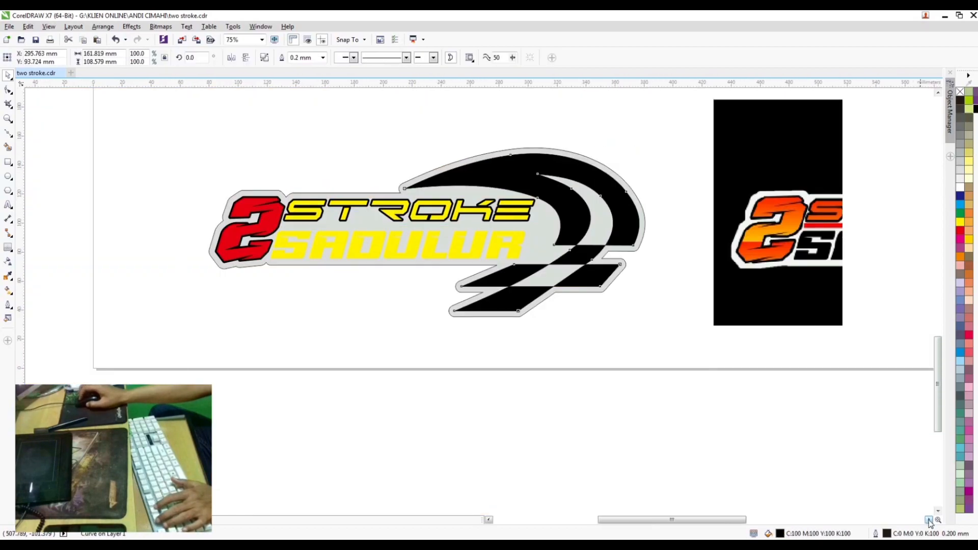
left_click(930, 520)
left_click(930, 520)
left_click(365, 418)
scroll(337, 231, "down", 1)
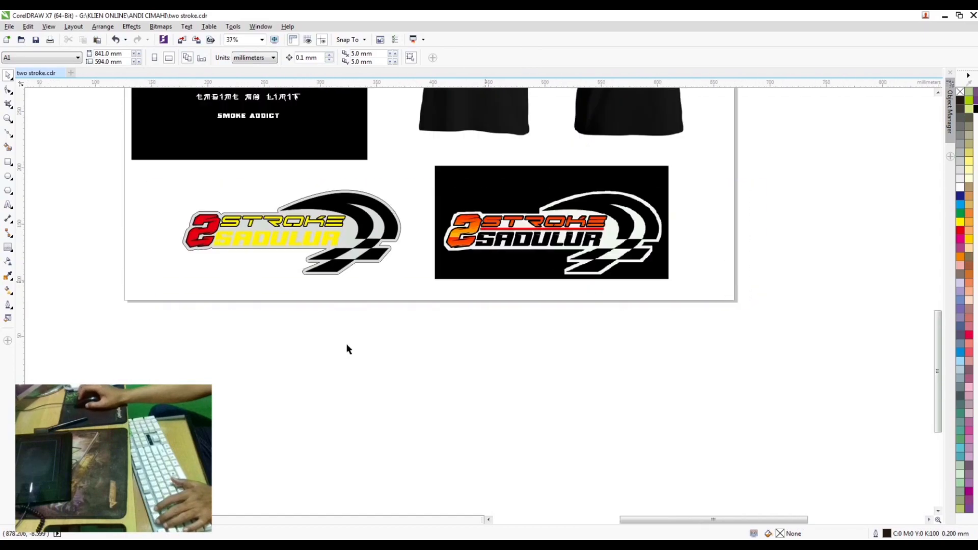
Undo the recolouring and the move of the traced logo
scroll(351, 350, "up", 1)
key("ctrl+z")
key("ctrl+z")
key("ctrl+z")
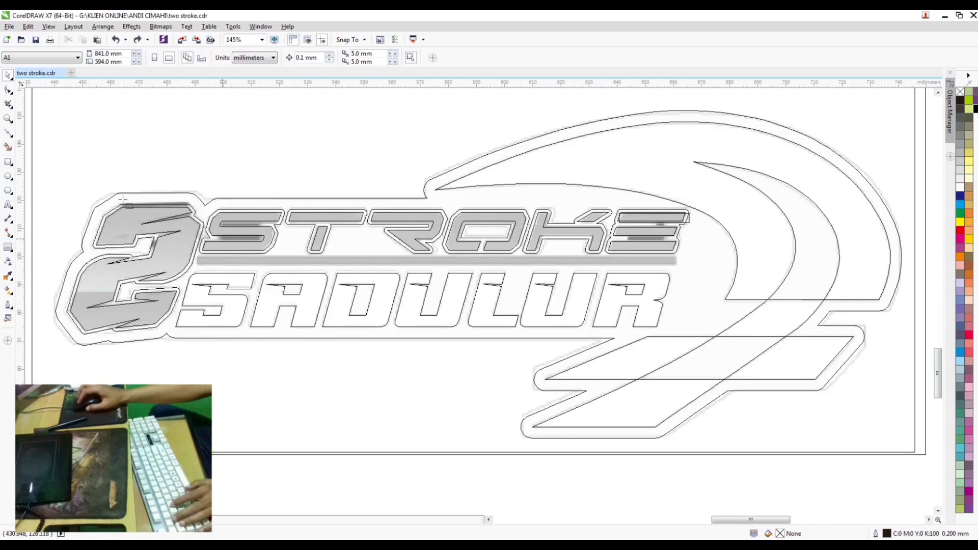
Trace the thin bar between STROKE and SADULUR with a rectangle about 170 mm by 2.6 mm
scroll(458, 255, "up", 2)
key("F6")
left_click_drag(818, 272, 132, 266)
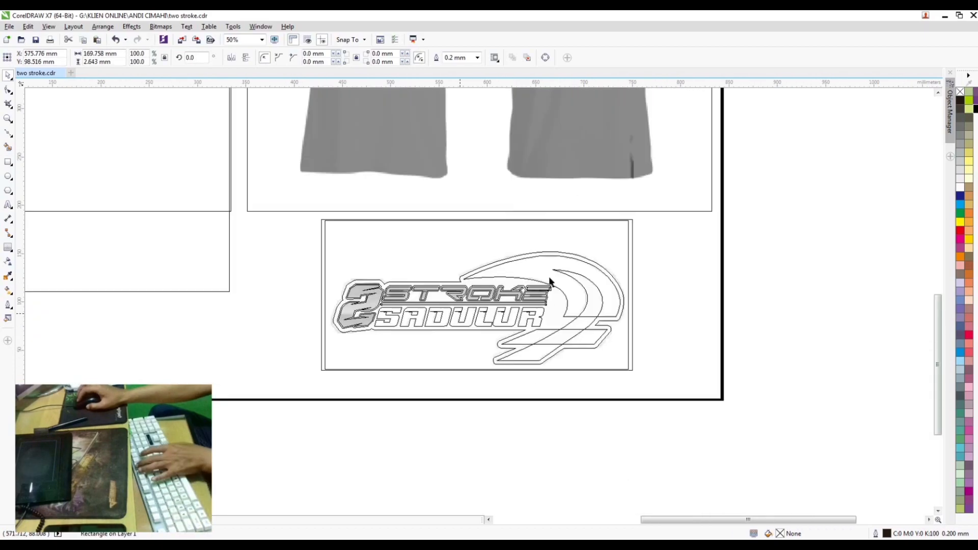
key("shift+F9")
Move the traced logo, including the new bar, to the blank area beside the bitmap
left_click(458, 316)
left_click_drag(458, 316, 109, 312)
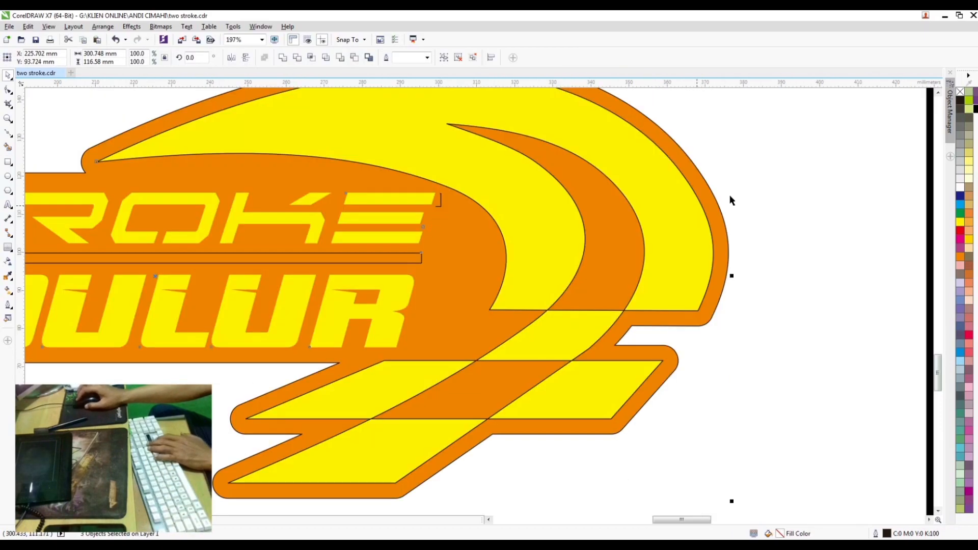
left_click(730, 196)
left_click(439, 199)
key("ctrl+Page_Up")
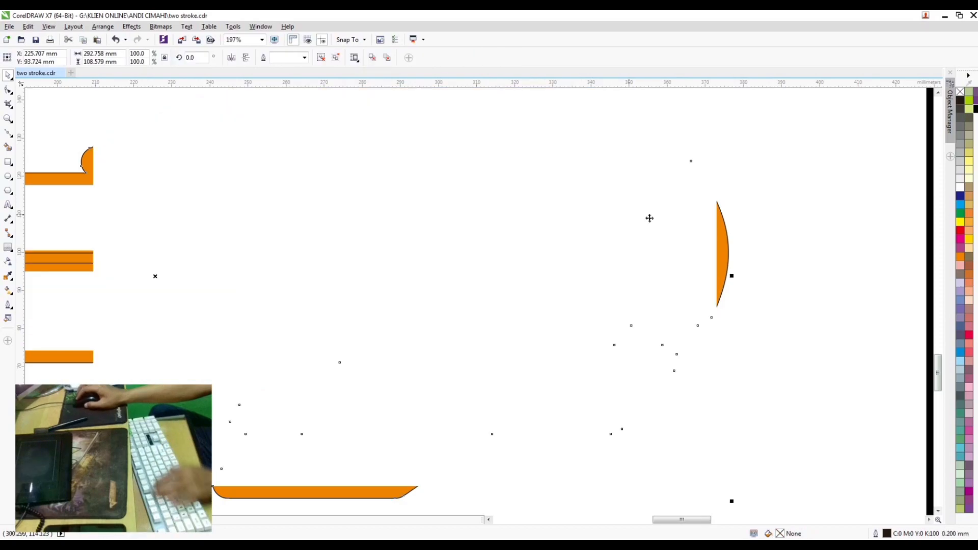
left_click(735, 220)
key("ctrl+z")
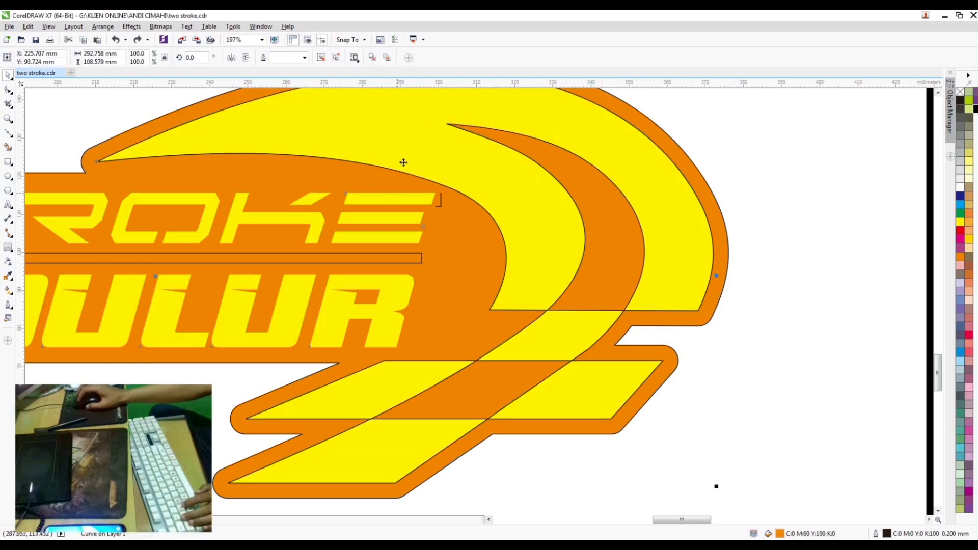
Delete the stray corner mark beside the final E of STROKE
left_click(738, 164)
left_click(440, 200)
key("Delete")
Fill the outer contour behind the logo with light grey and deselect it
left_click(453, 236)
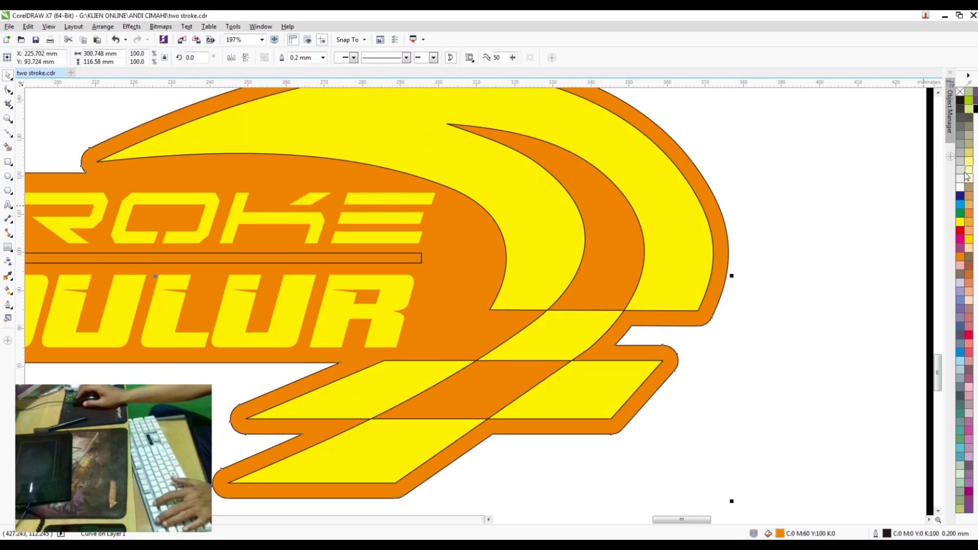
left_click(961, 179)
left_click(751, 231)
scroll(750, 231, "down", 3)
Fill both the swoosh shape and the SADULUR lettering with black
key("F2")
left_click_drag(909, 326, 571, 168)
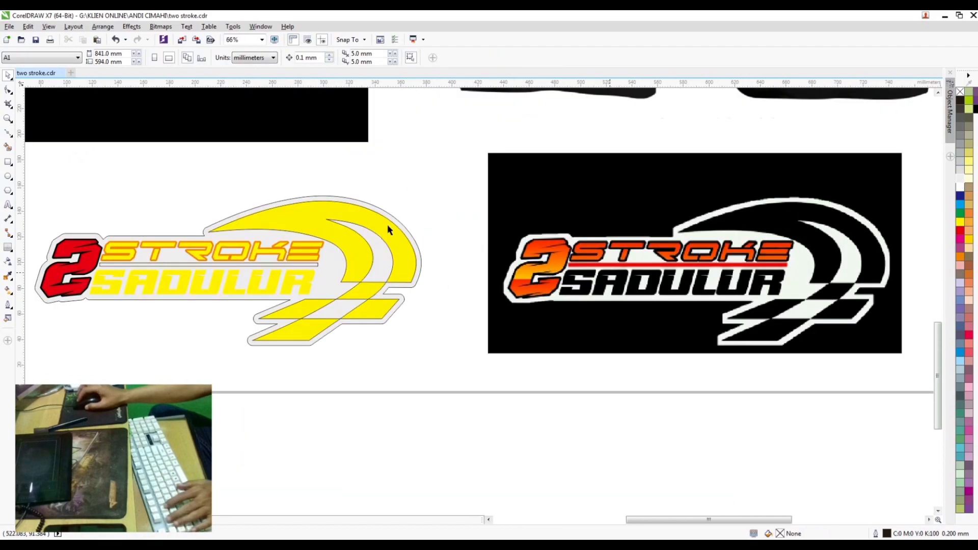
left_click(387, 225)
left_click(307, 284, "shift")
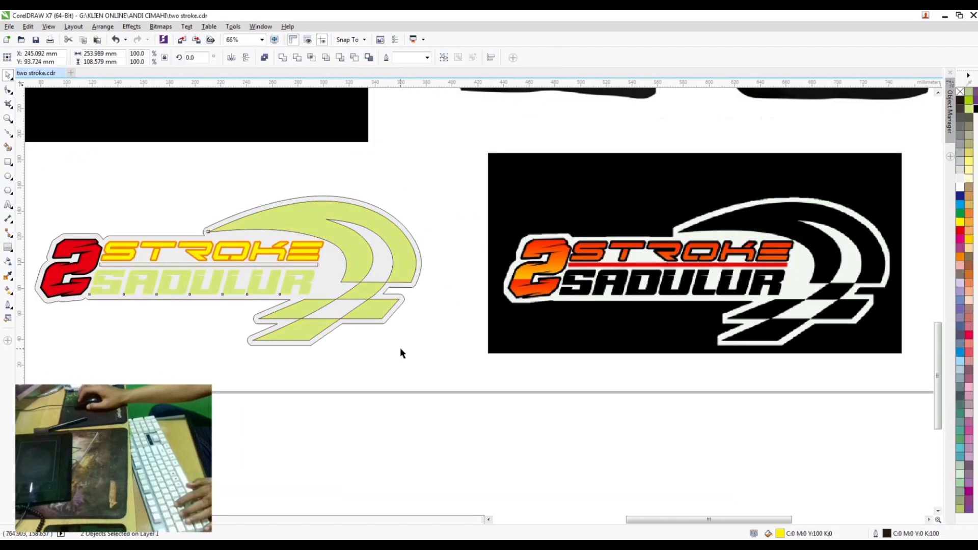
left_click(421, 345)
Repeat the black fill on the orange contour around the STROKE lettering
key("F2")
left_click_drag(142, 211, 348, 382)
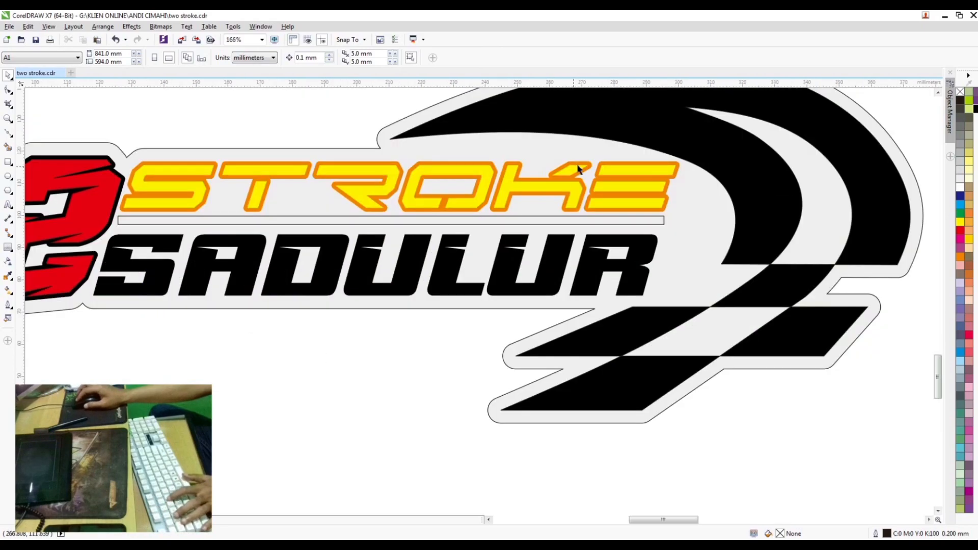
left_click(579, 172)
key("ctrl+r")
Fill the thin bar between the two lines of lettering with red
left_click(640, 217)
left_click(960, 230)
scroll(279, 223, "down", 2)
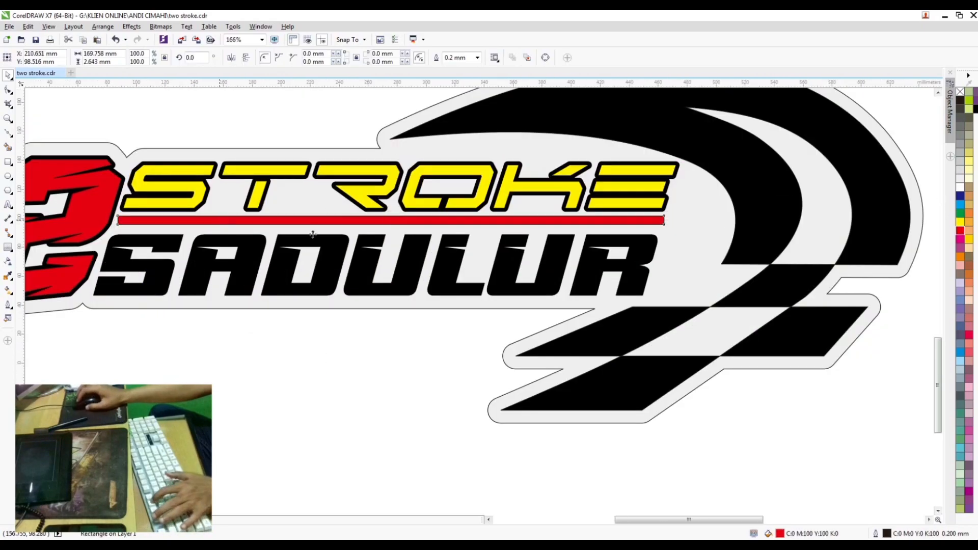
Select the whole traced logo and remove the outlines from all its pieces
scroll(279, 224, "down", 3)
left_click(574, 325)
left_click_drag(88, 366, 584, 97)
right_click(960, 92)
left_click(433, 388)
Apply a linear fountain fill from red to white, angled at 285 degrees, to the numeral 2
left_click(160, 221)
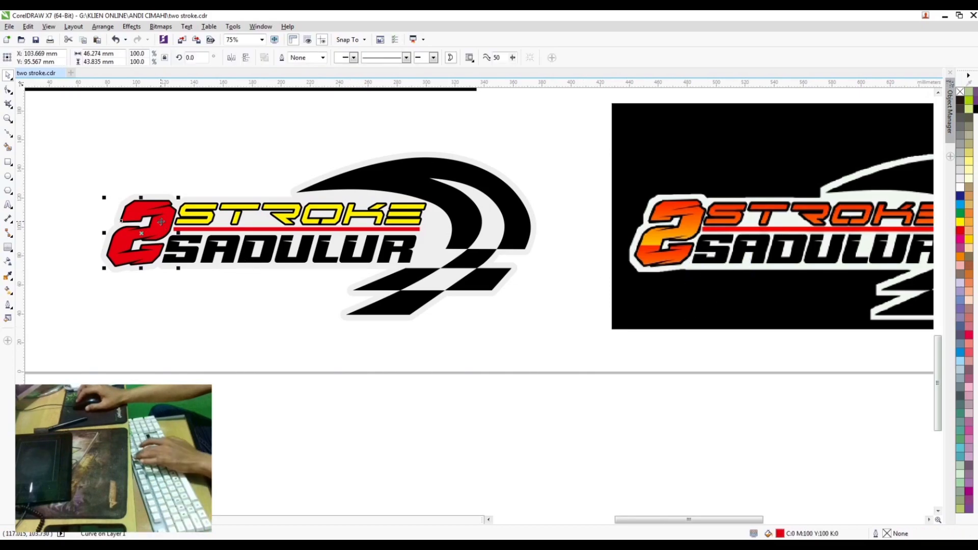
key("F11")
left_click_drag(270, 182, 299, 269)
left_click_drag(188, 317, 171, 365)
left_click_drag(345, 272, 552, 323)
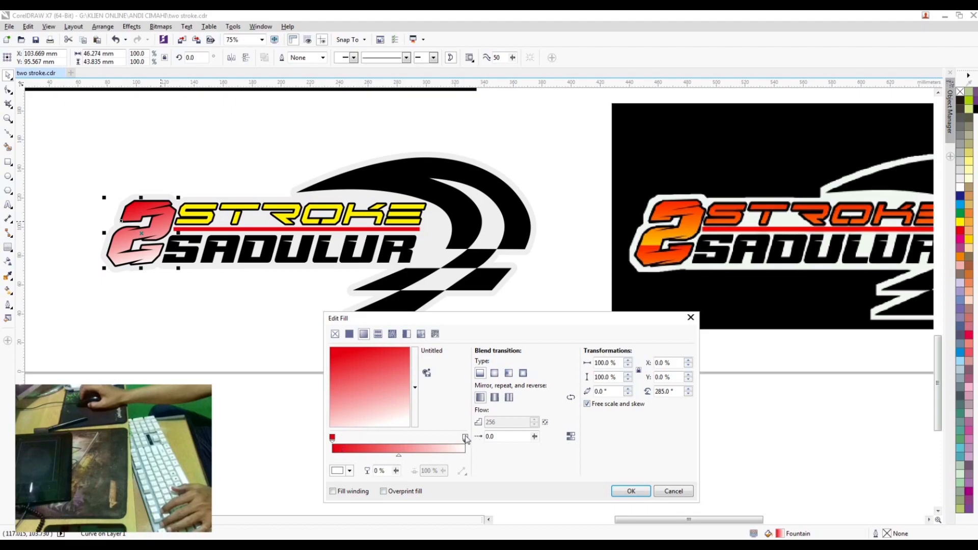
Change the white end colour of the numeral's gradient to red
left_click(336, 470)
left_click(336, 470)
left_click(350, 471)
left_click(490, 460)
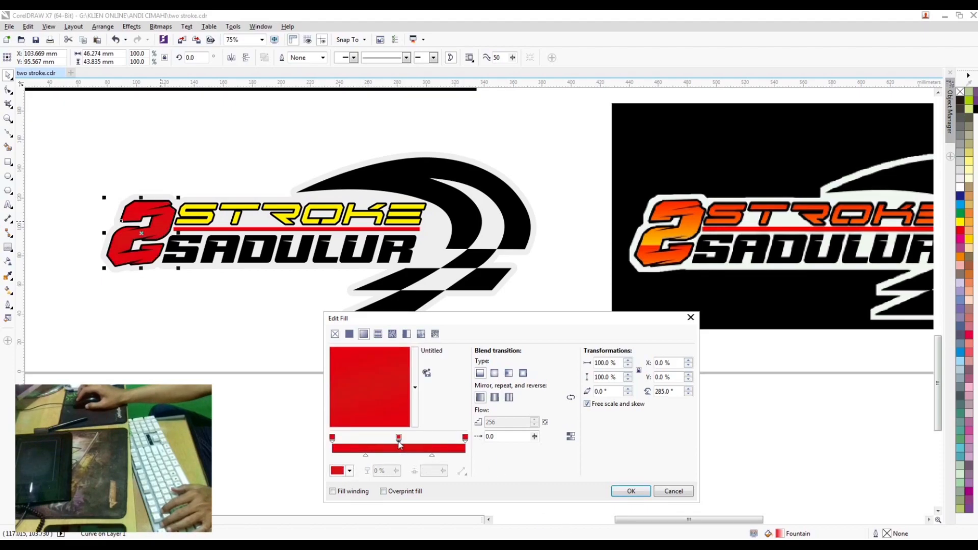
Colour the gradient's middle stop at 50% yellow (C1 M7 Y93 K0) and set the fill angle to 270 degrees
left_click(350, 471)
left_click_drag(403, 442, 402, 437)
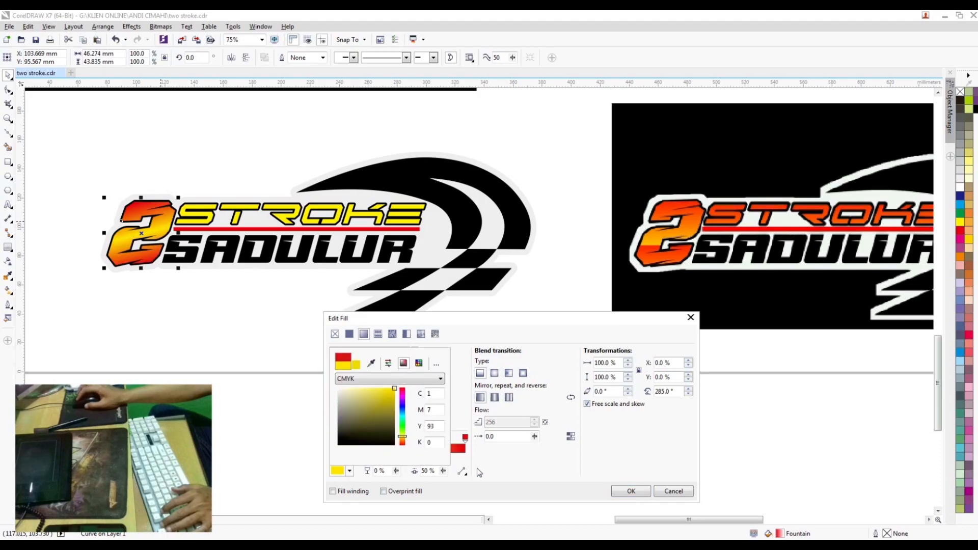
left_click(459, 457)
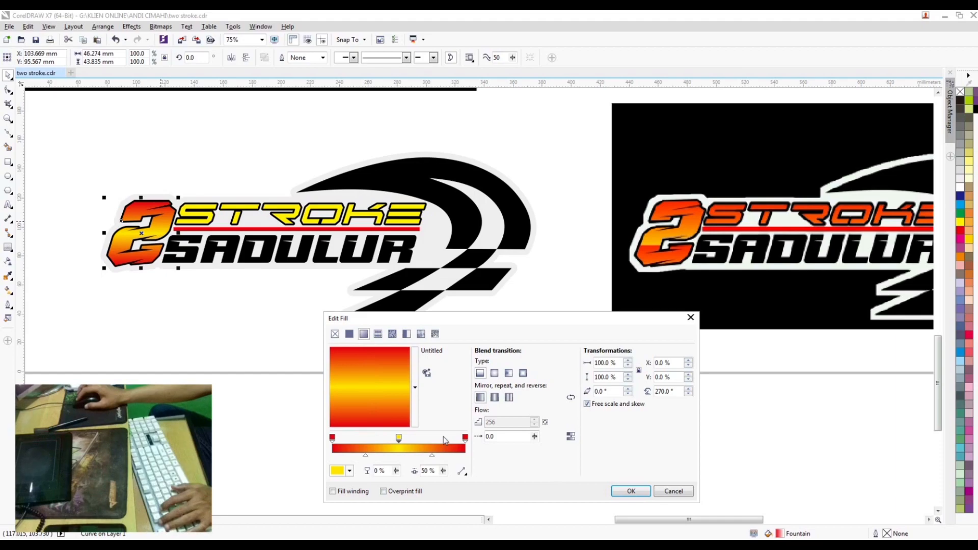
Add an orange gradient stop at 68%, shift the yellow stop to 61% and apply the fill
left_click_drag(430, 438, 425, 441)
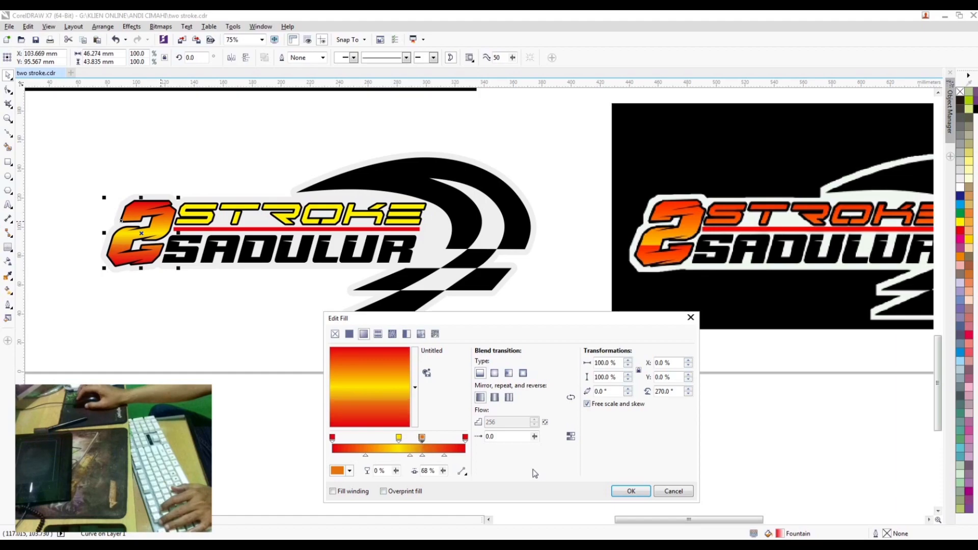
left_click_drag(413, 439, 415, 439)
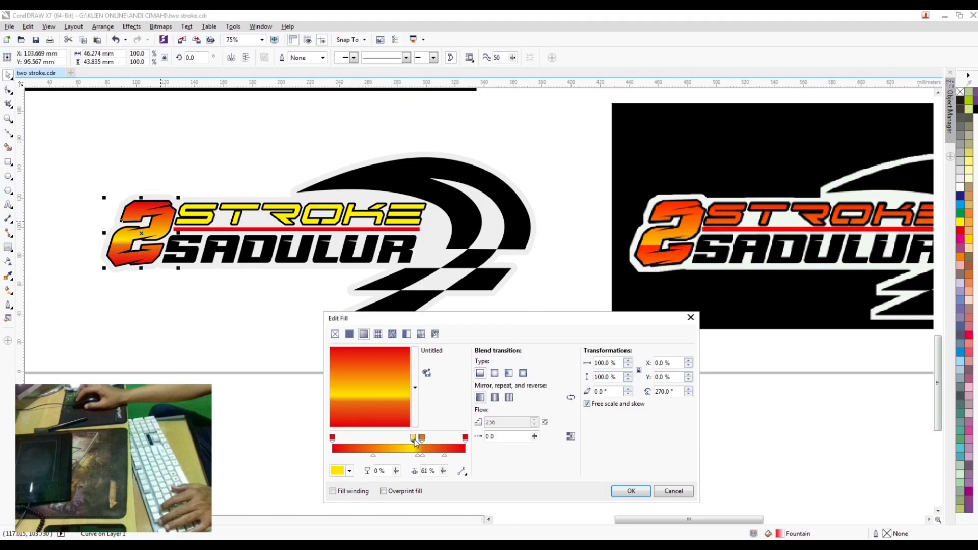
left_click(631, 492)
left_click(472, 425)
scroll(339, 262, "down", 2)
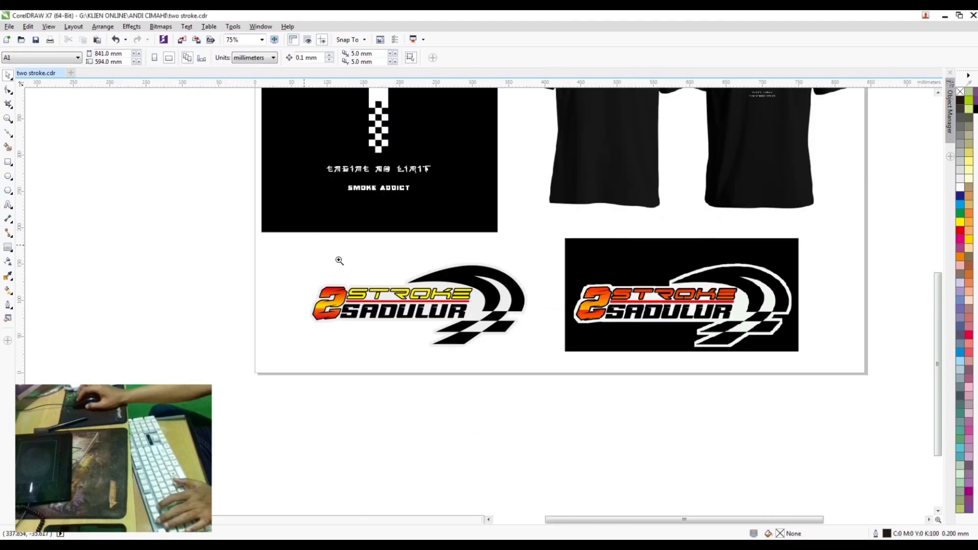
Draw a black background rectangle about 344 mm by 160 mm around the logo and send it behind the artwork
scroll(442, 447, "up", 1)
left_click(8, 162)
left_click_drag(431, 192, 91, 392)
key("space")
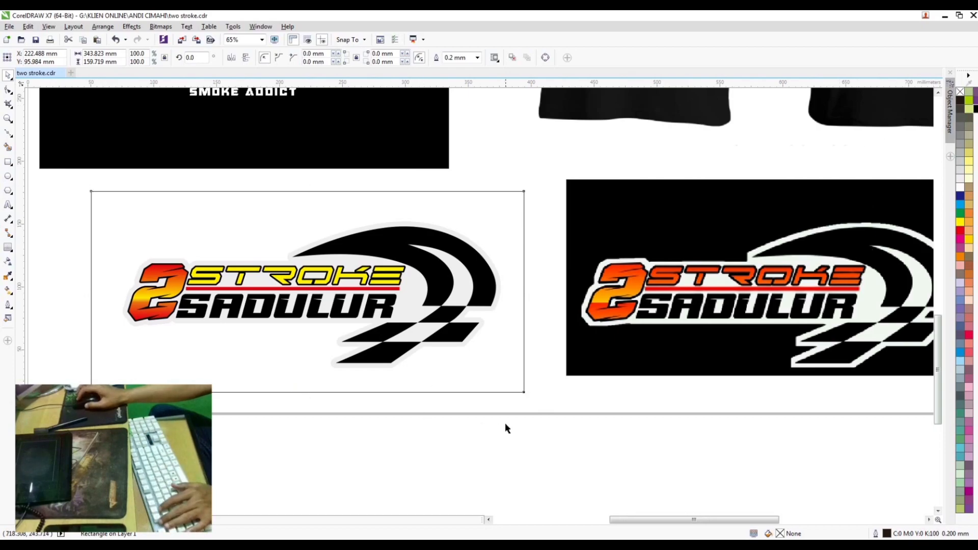
key("shift+Page_Down")
left_click(505, 423)
Recolour the yellow STROKE lettering red and deselect it
left_click(392, 283)
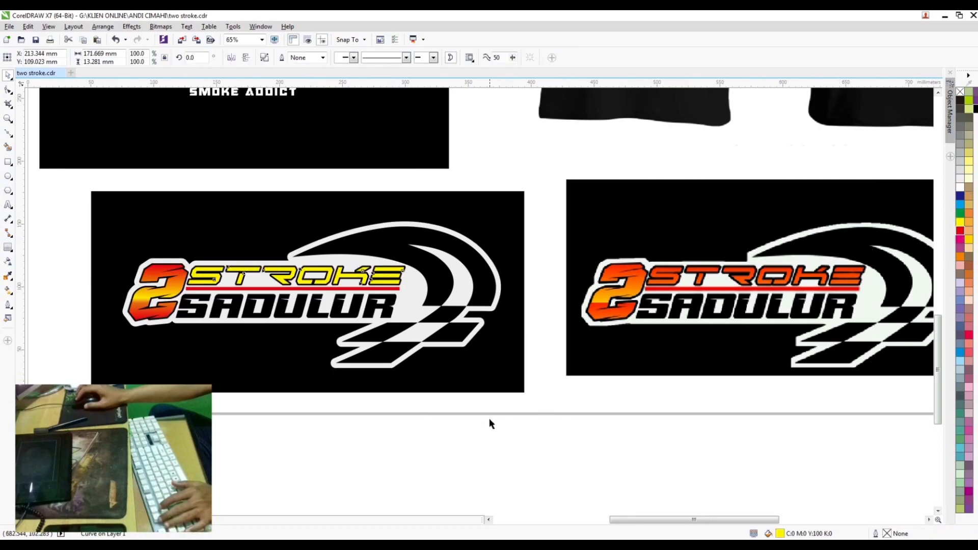
key("ctrl+z")
left_click(620, 428)
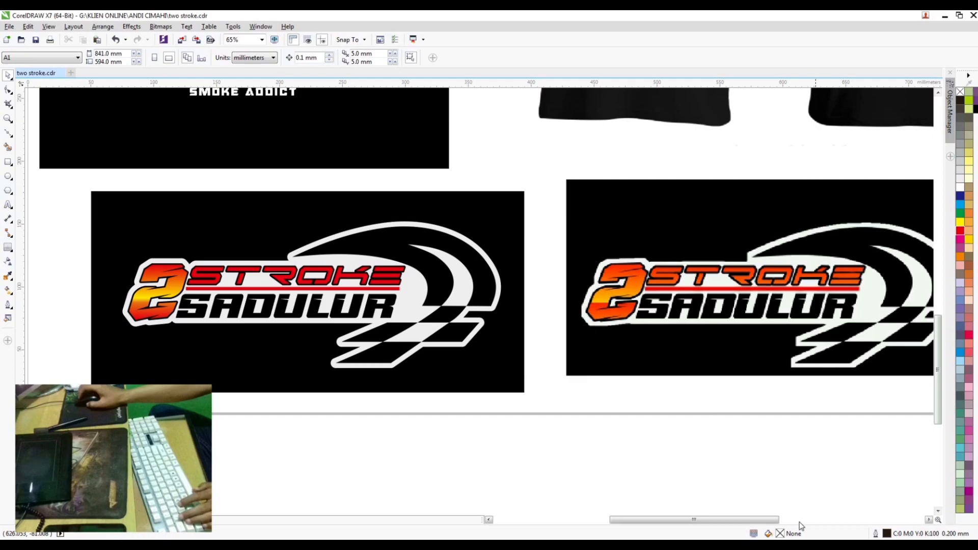
scroll(645, 415, "down", 3)
scroll(726, 458, "up", 2)
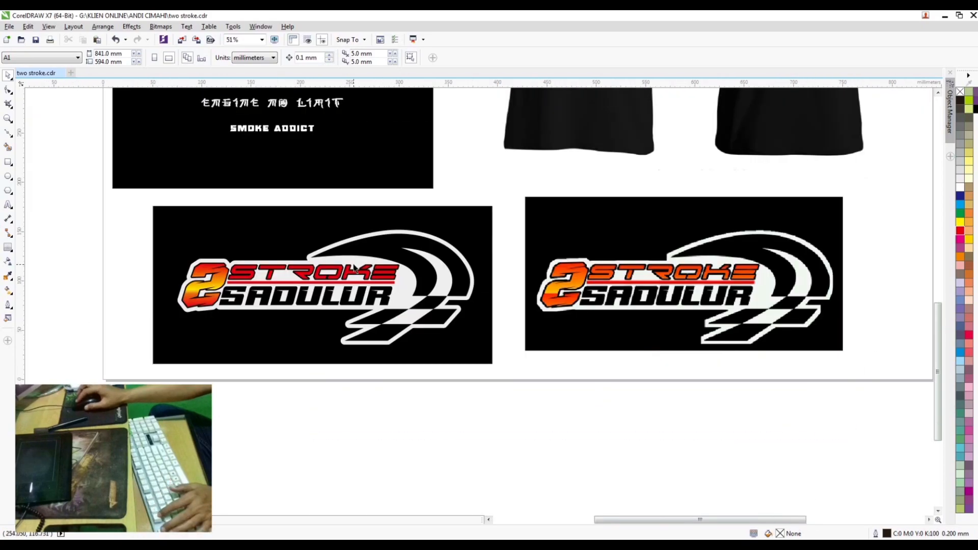
left_click(433, 270)
left_click(574, 378)
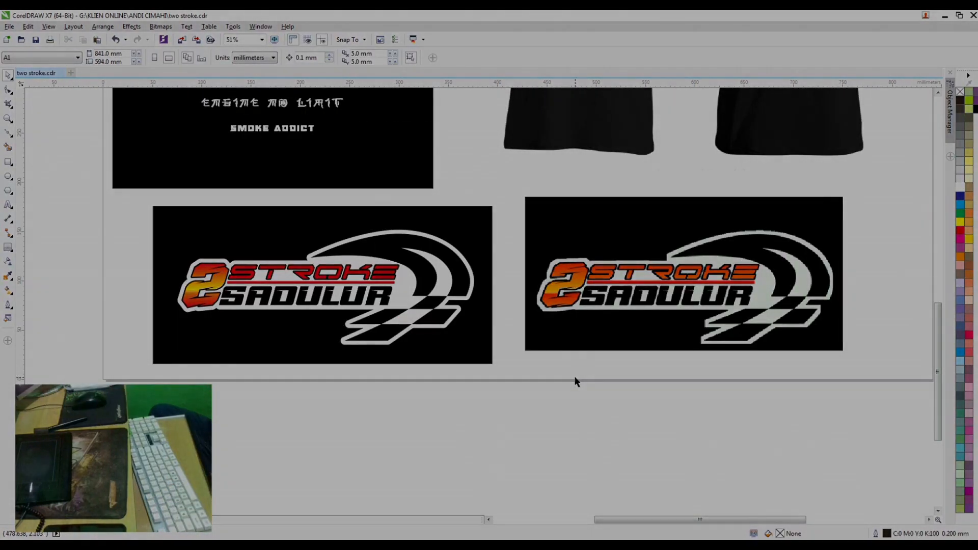